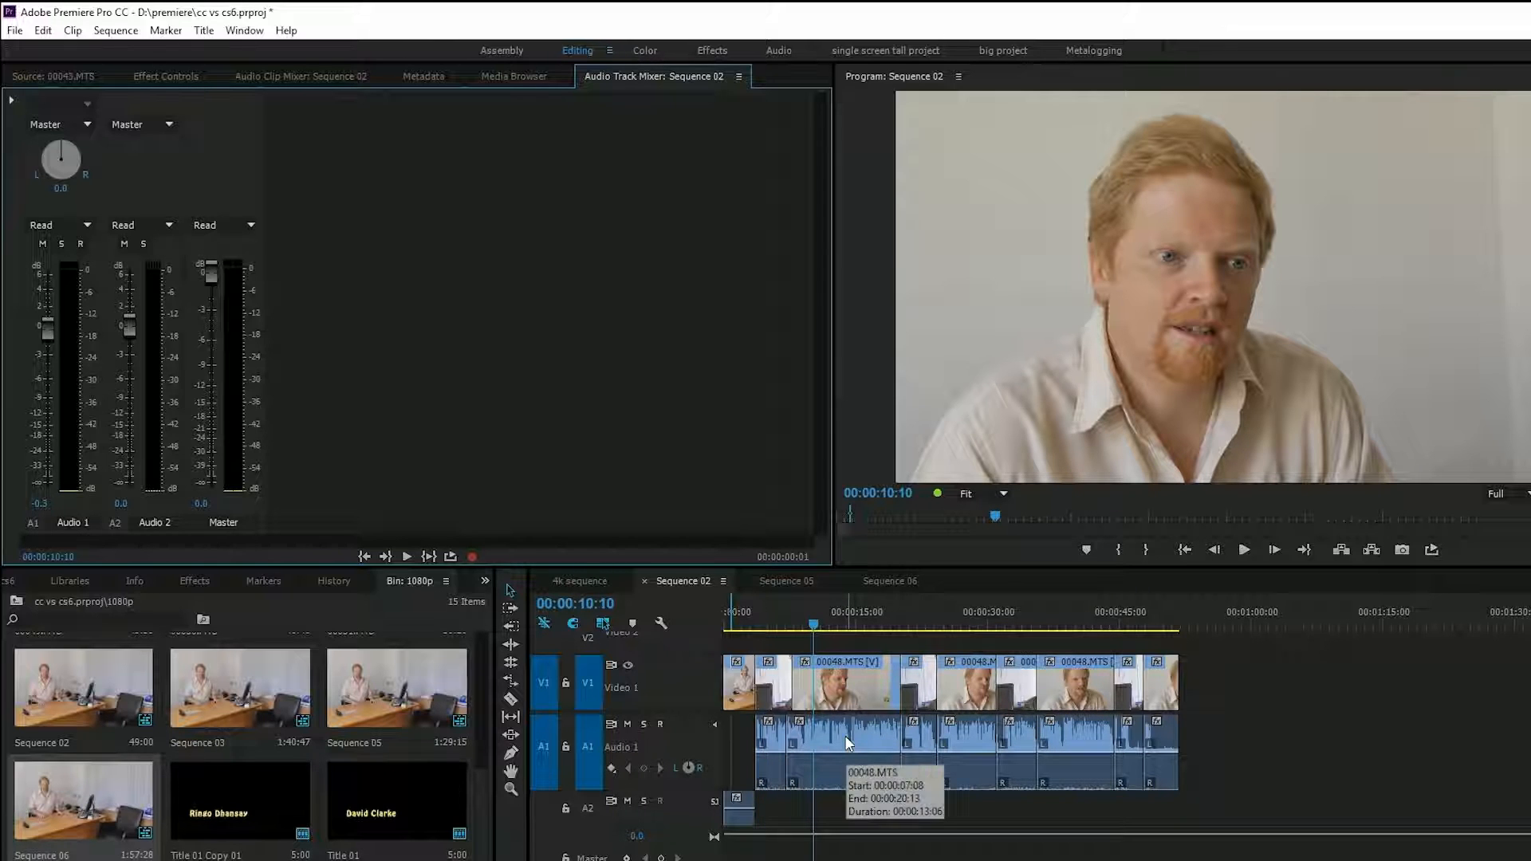
- In the Audio Clip Mixer, raise the 00048.MTS clip's Audio 1 volume to 4.2 dB and play it back
left_click(271, 78)
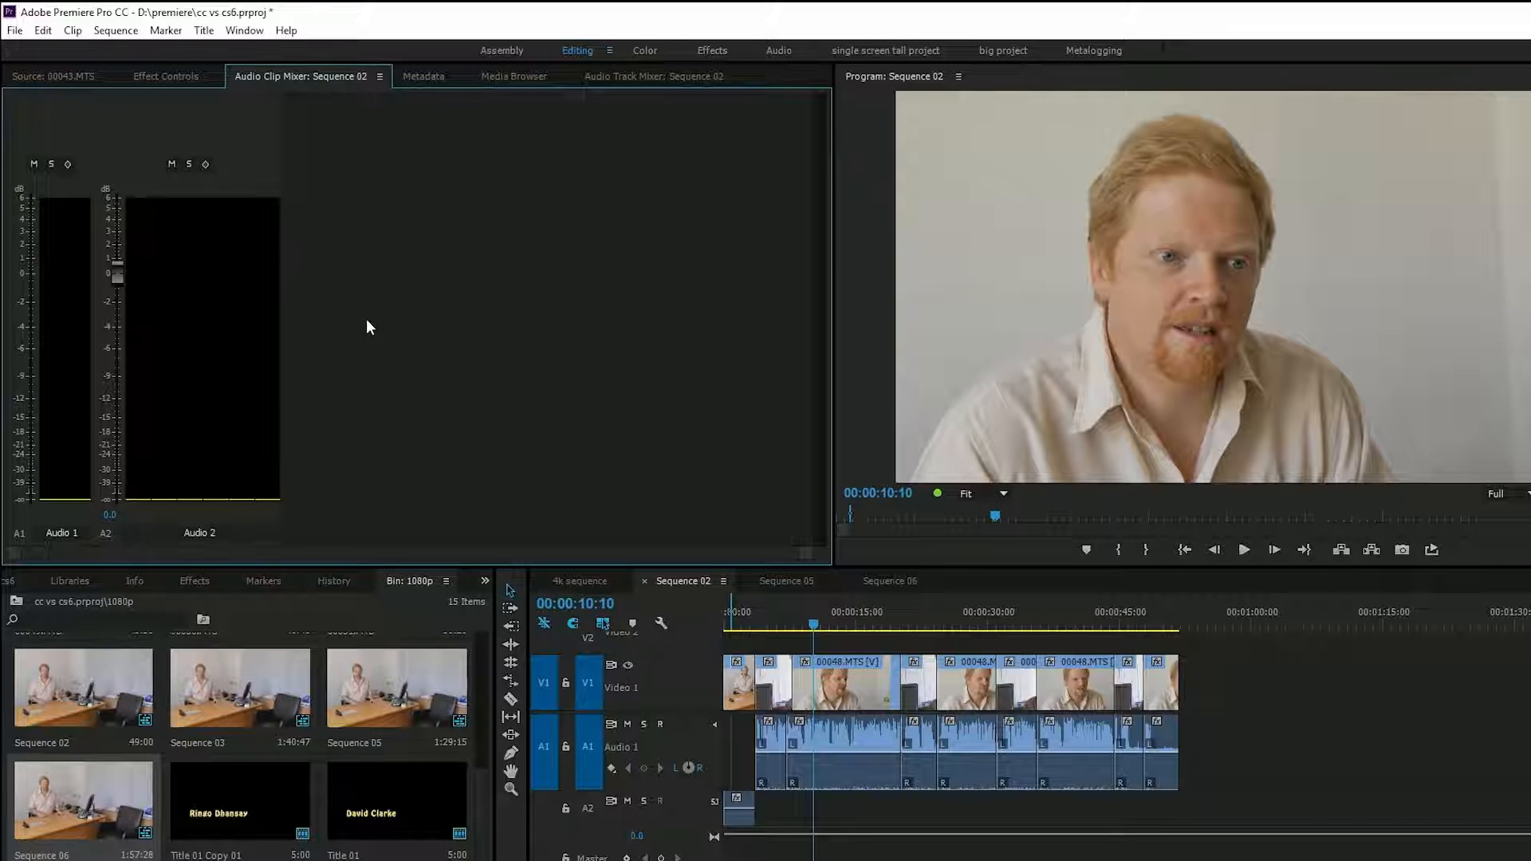
left_click(826, 620)
key("space")
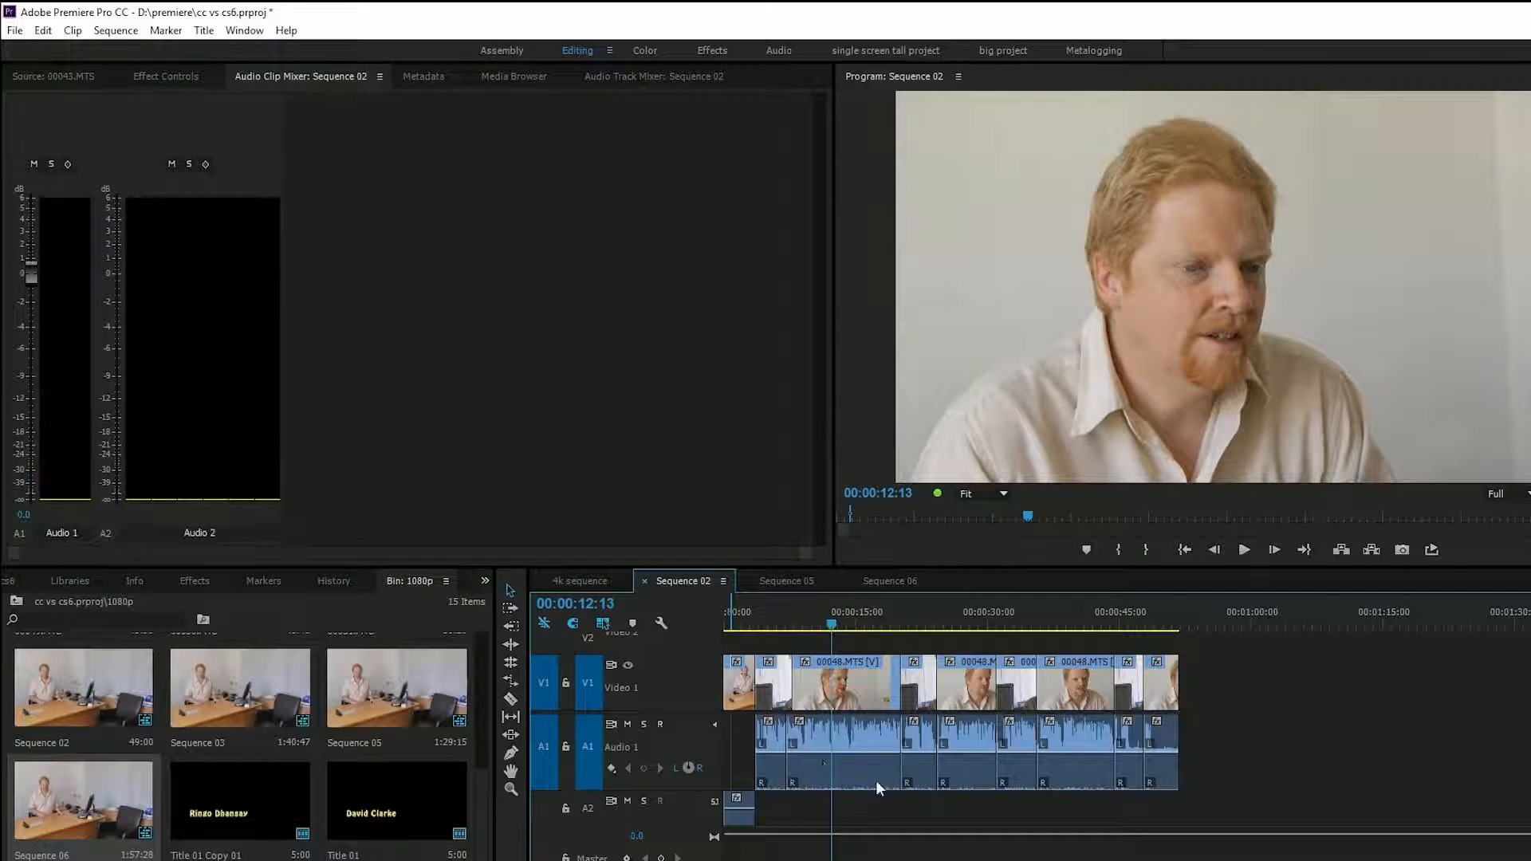
left_click(836, 748)
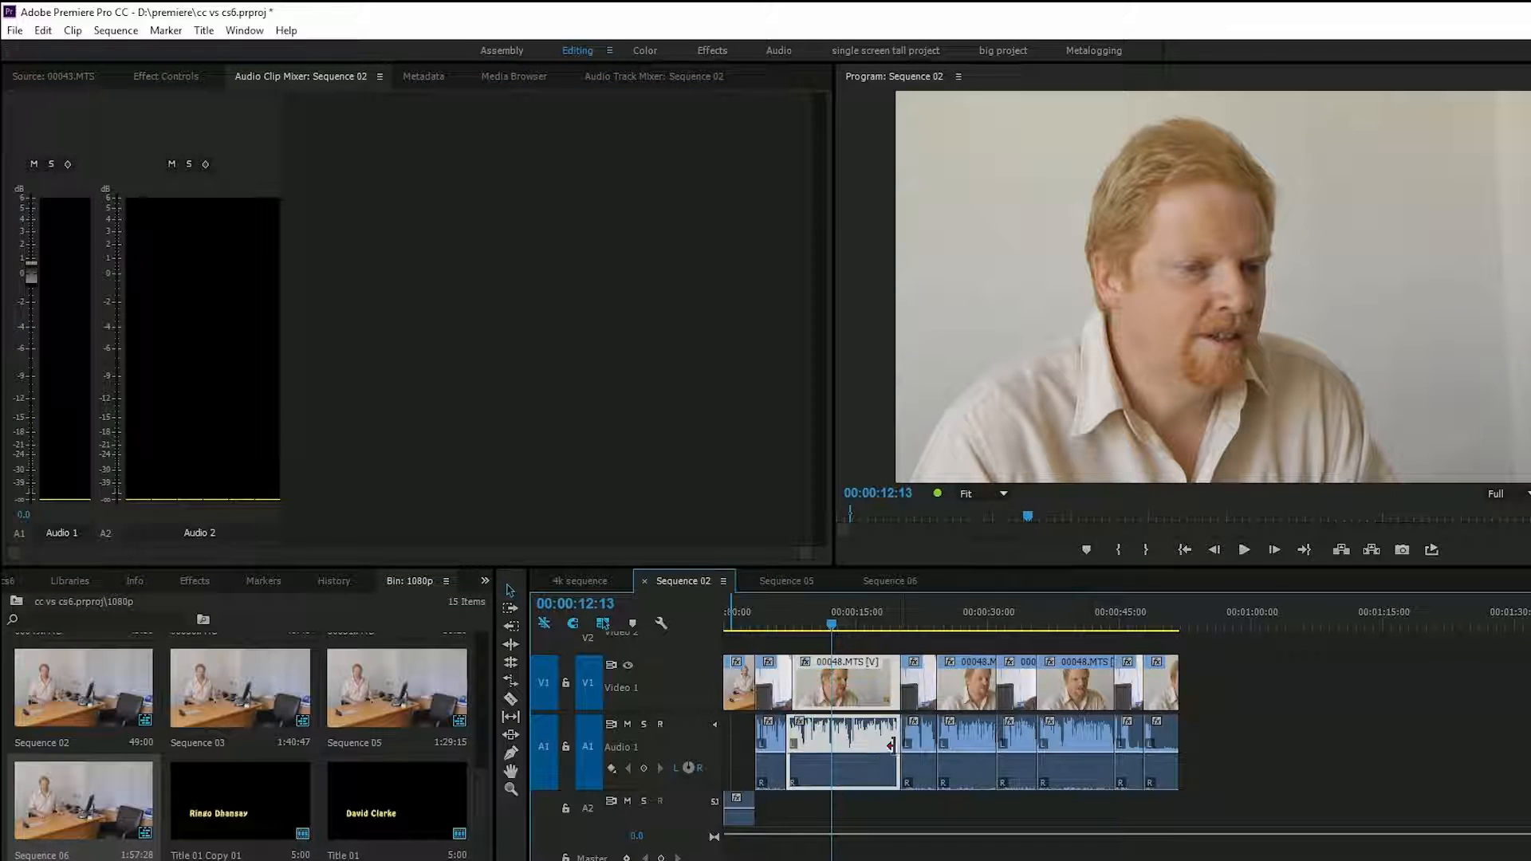
left_click_drag(32, 270, 27, 223)
key("space")
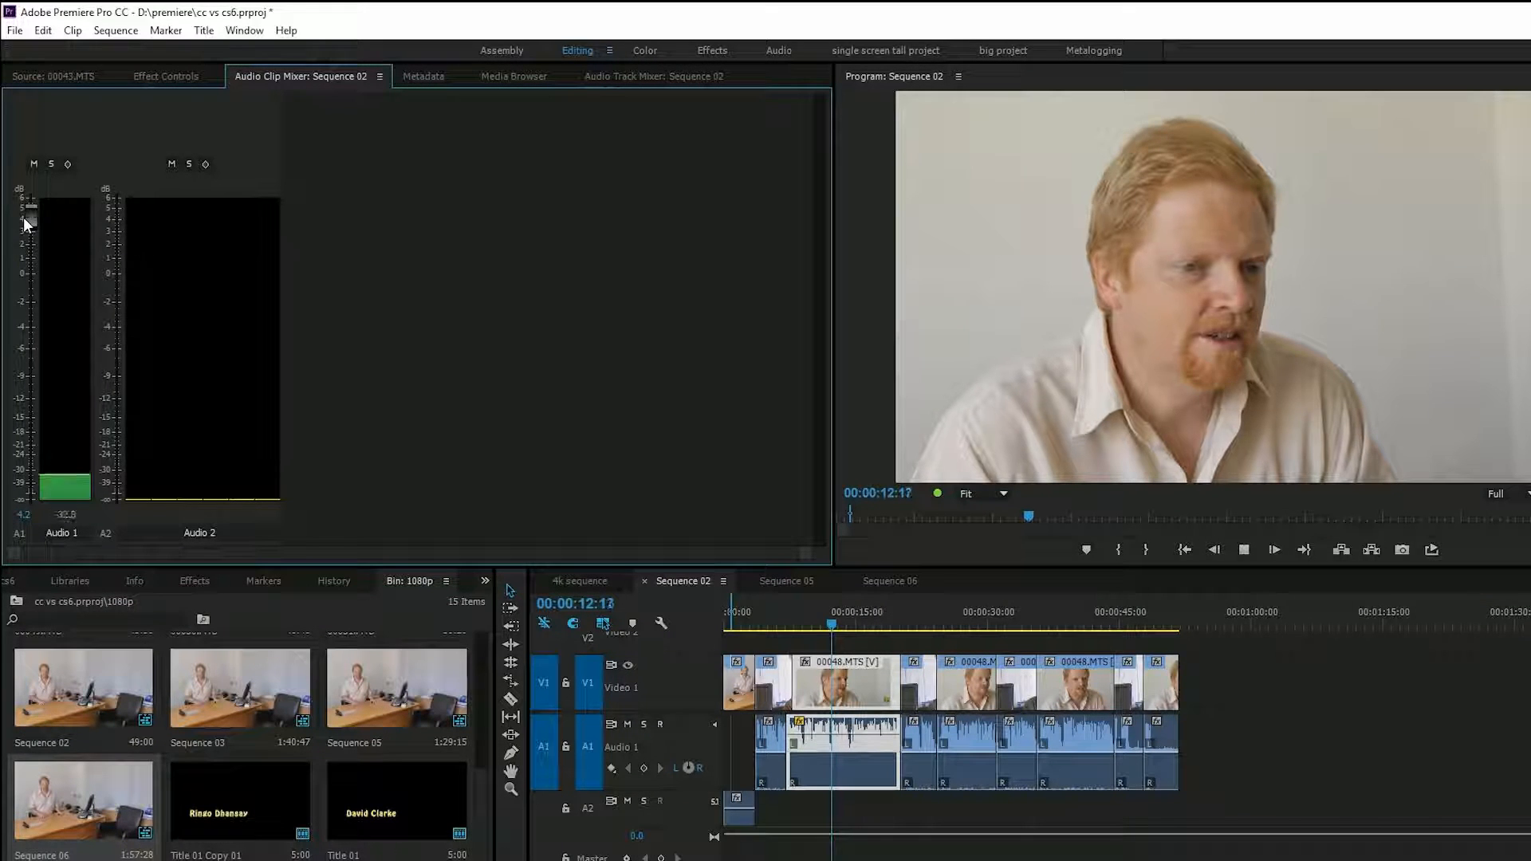
key("space")
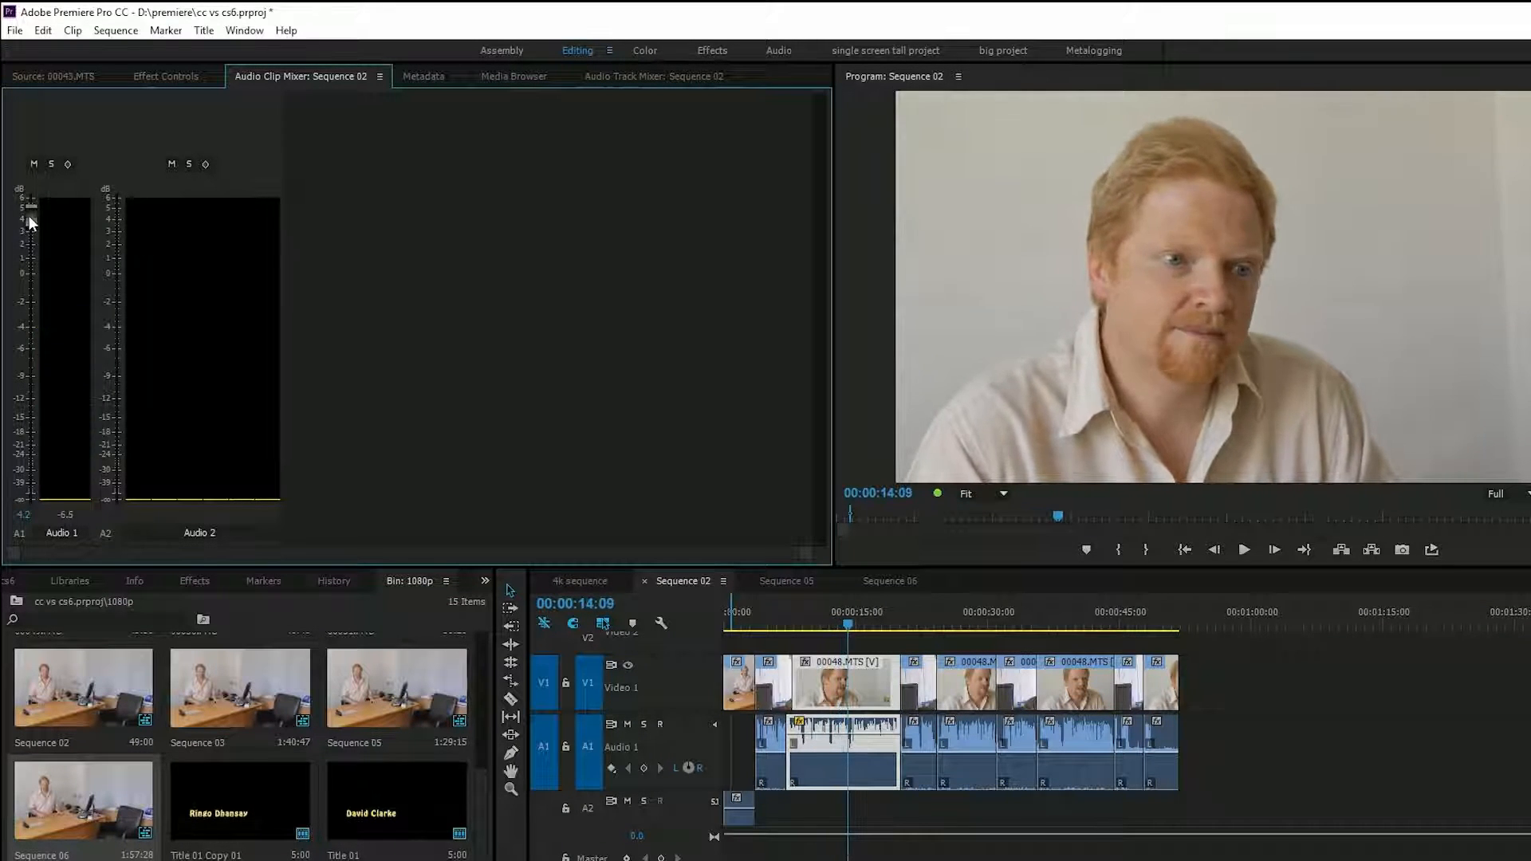
- Drop the clip's Audio 1 volume to about -21 dB during playback, and raise it to 3.4 dB
key("space")
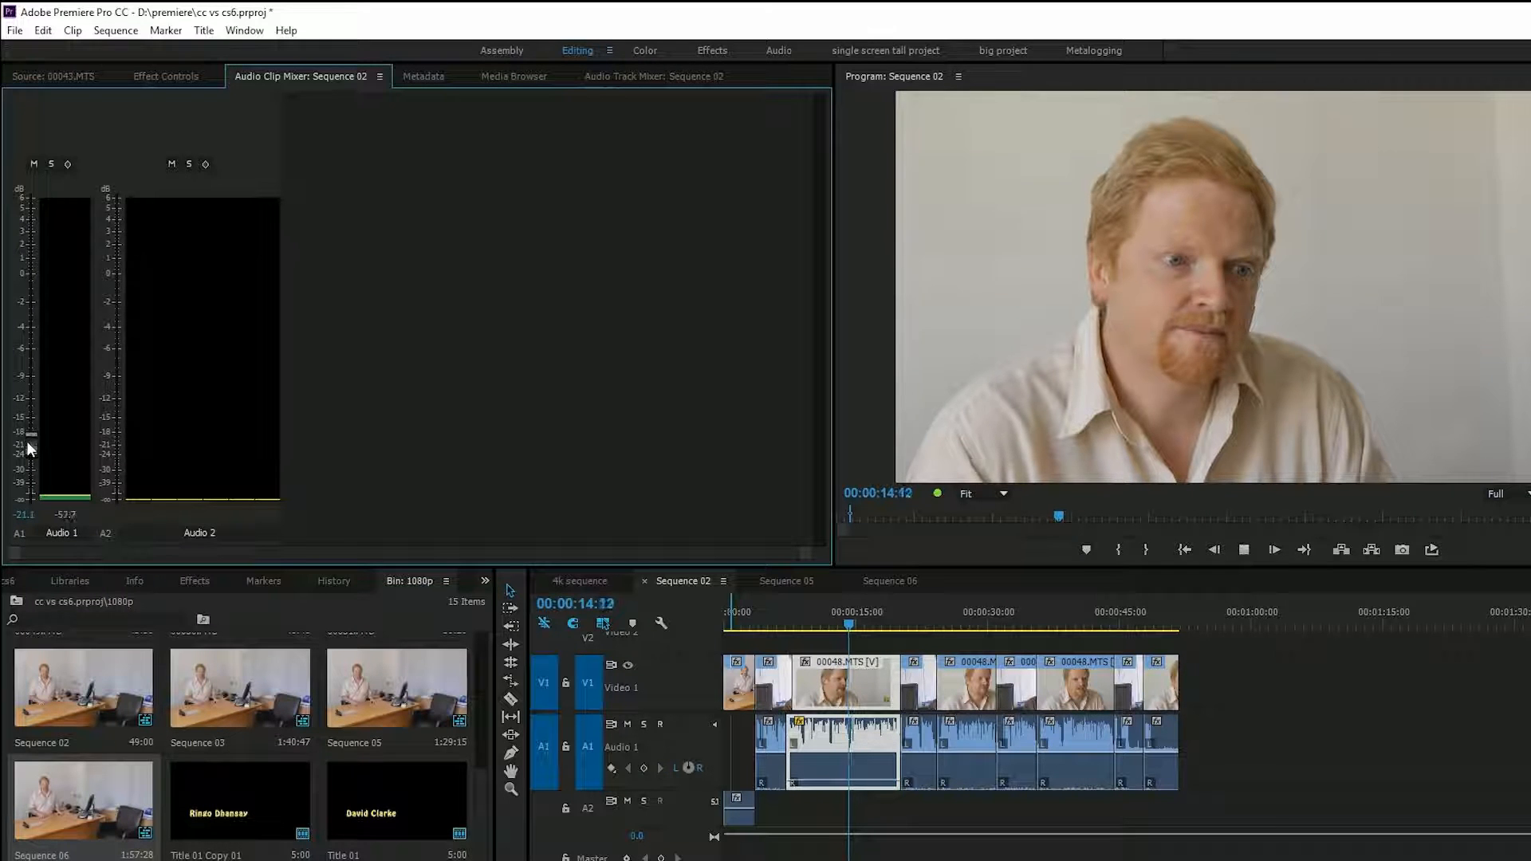
key("space")
left_click_drag(30, 438, 32, 229)
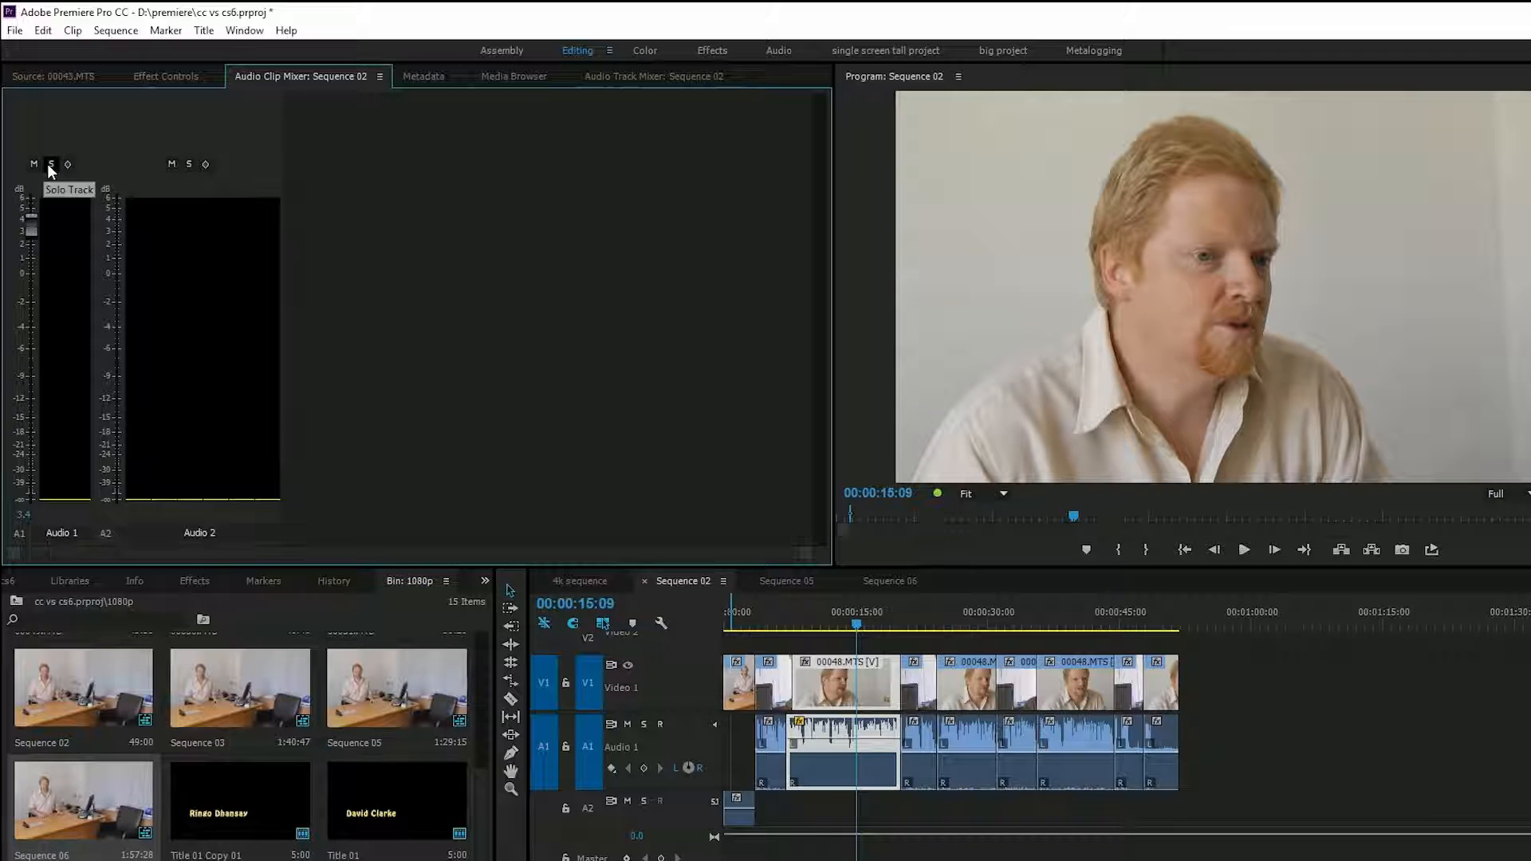
key("space")
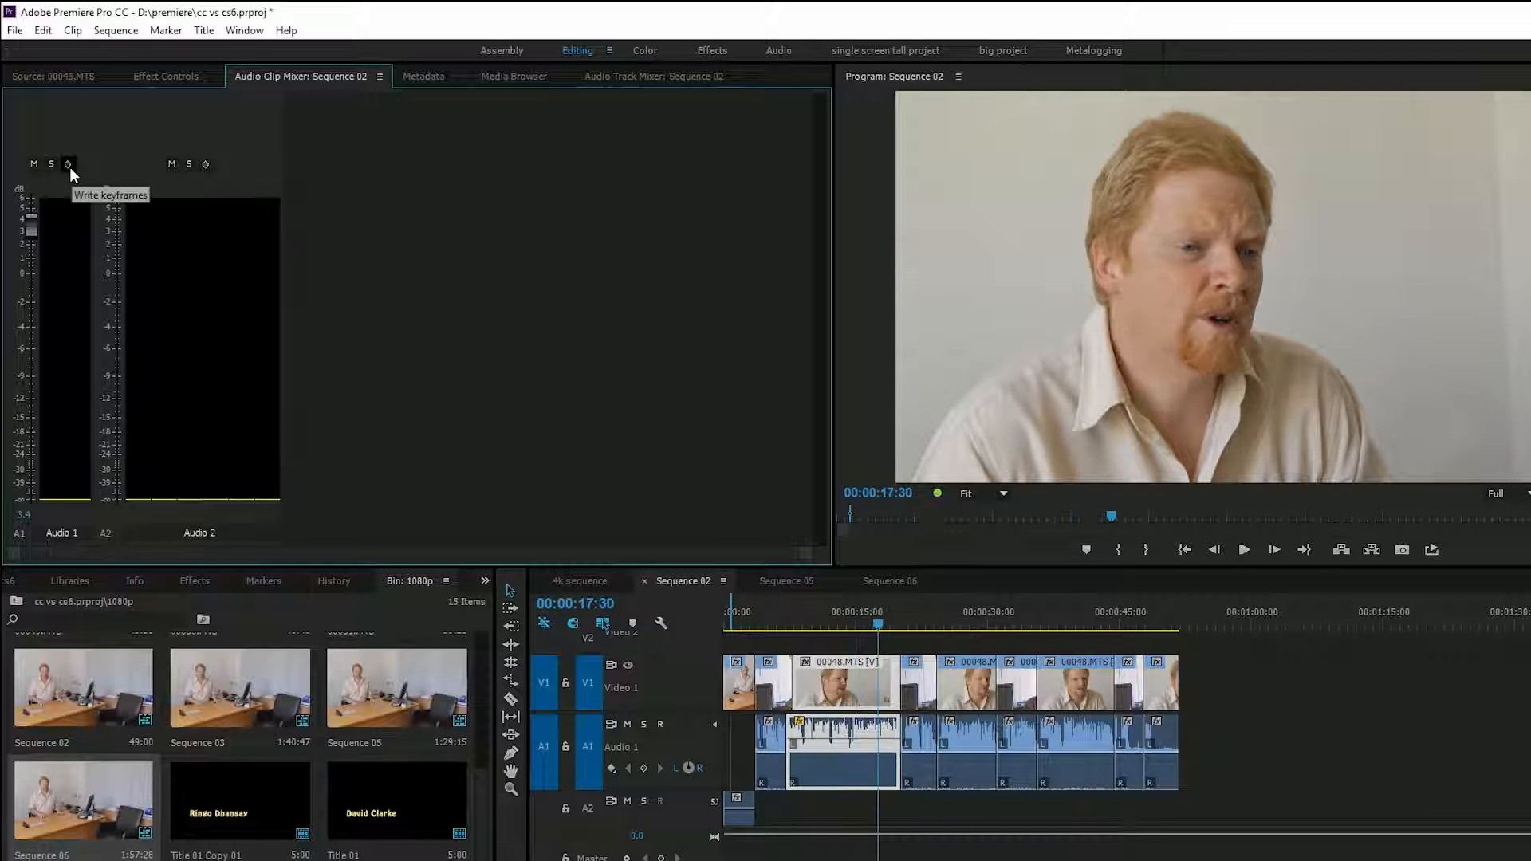
- Enable keyframe writing for Audio 1 in the clip mixer and record varying volume levels while playing from the start of the 00048.MTS clip
left_click(792, 621)
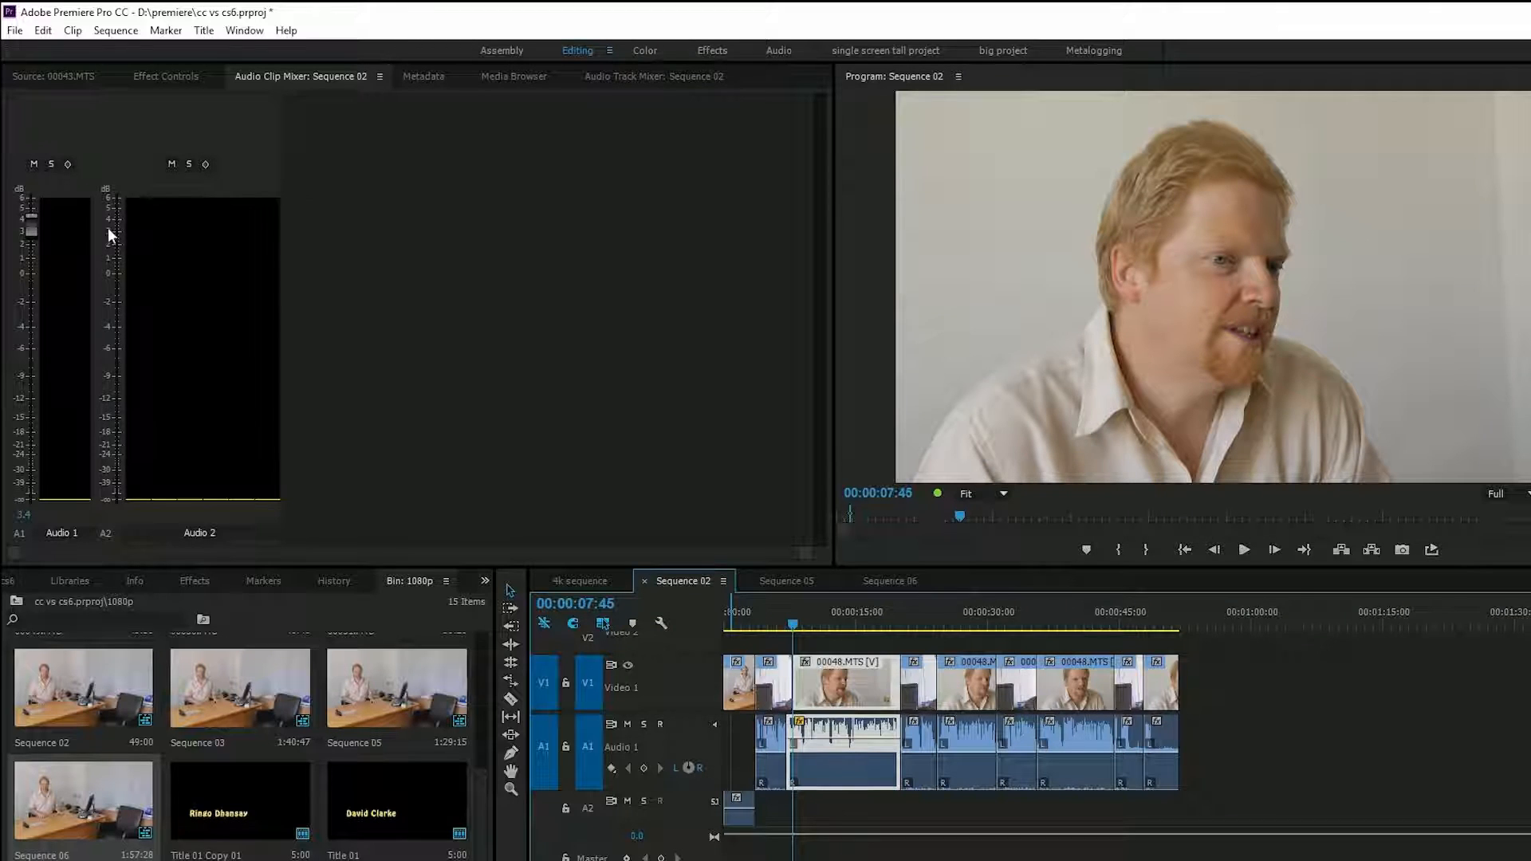
left_click(69, 166)
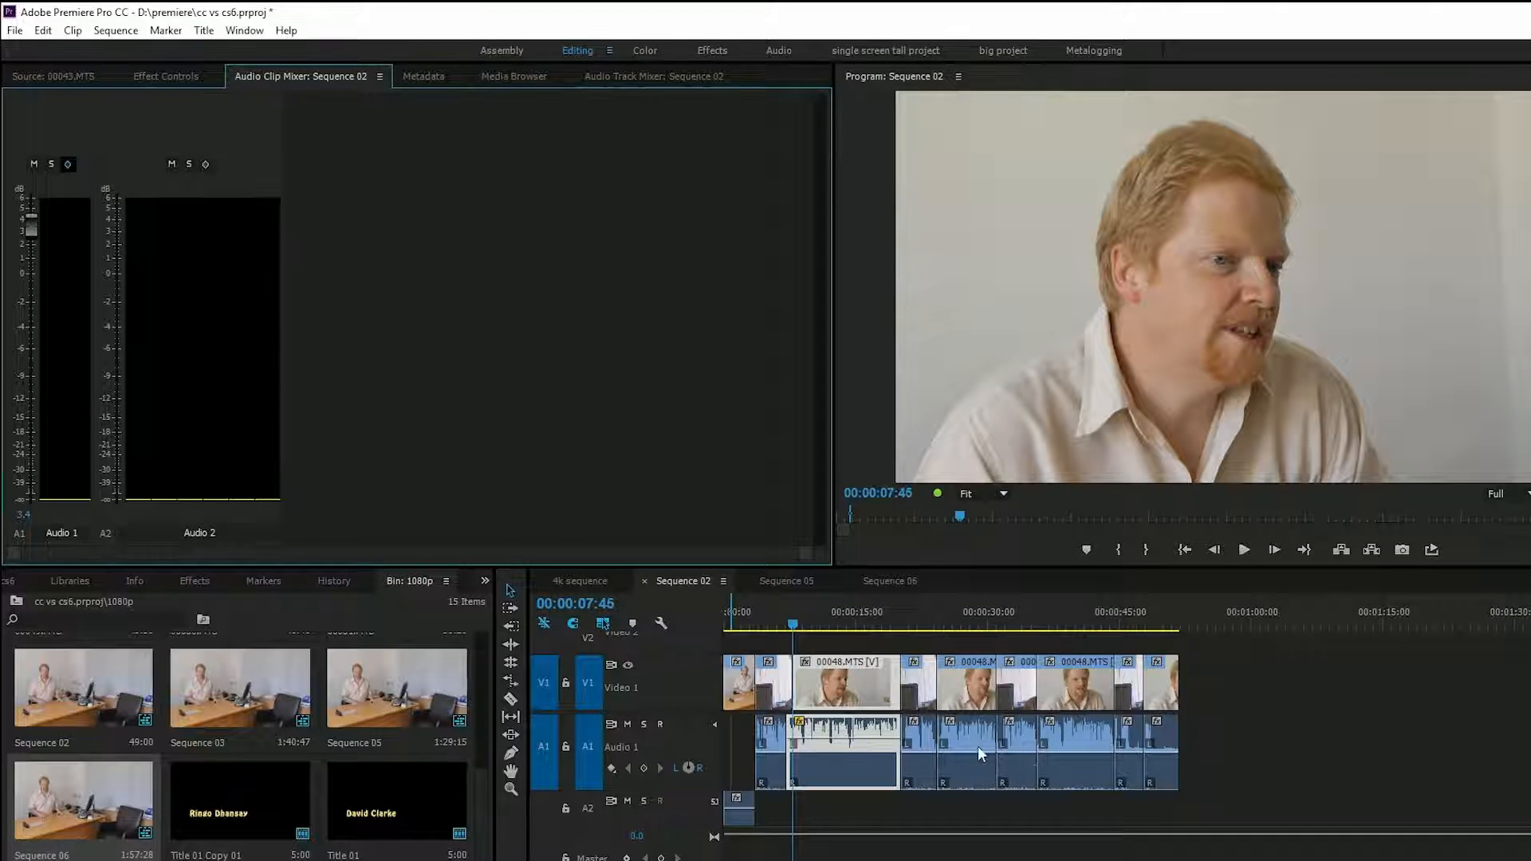
left_click(62, 169)
key("space")
mouse_move(30, 223)
left_mouse_down()
mouse_move(27, 403)
mouse_move(15, 237)
mouse_move(32, 460)
mouse_move(15, 288)
mouse_move(14, 390)
mouse_move(27, 398)
mouse_move(15, 237)
mouse_move(16, 351)
left_mouse_up()
key("space")
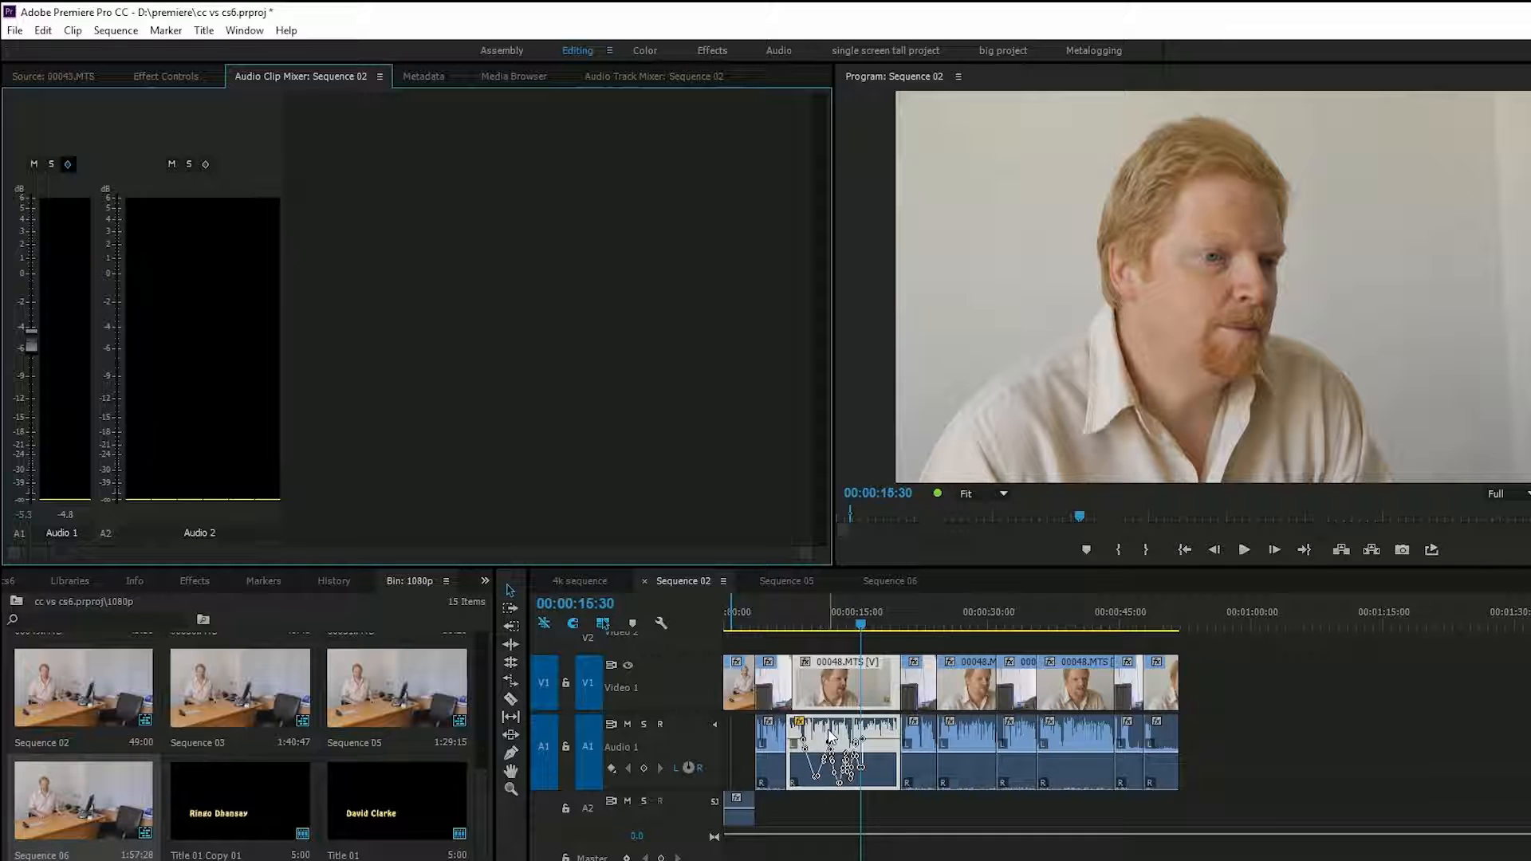
- Display the track volume keyframes on Audio 1, and switch the track display back to clip keyframes
left_click(831, 702)
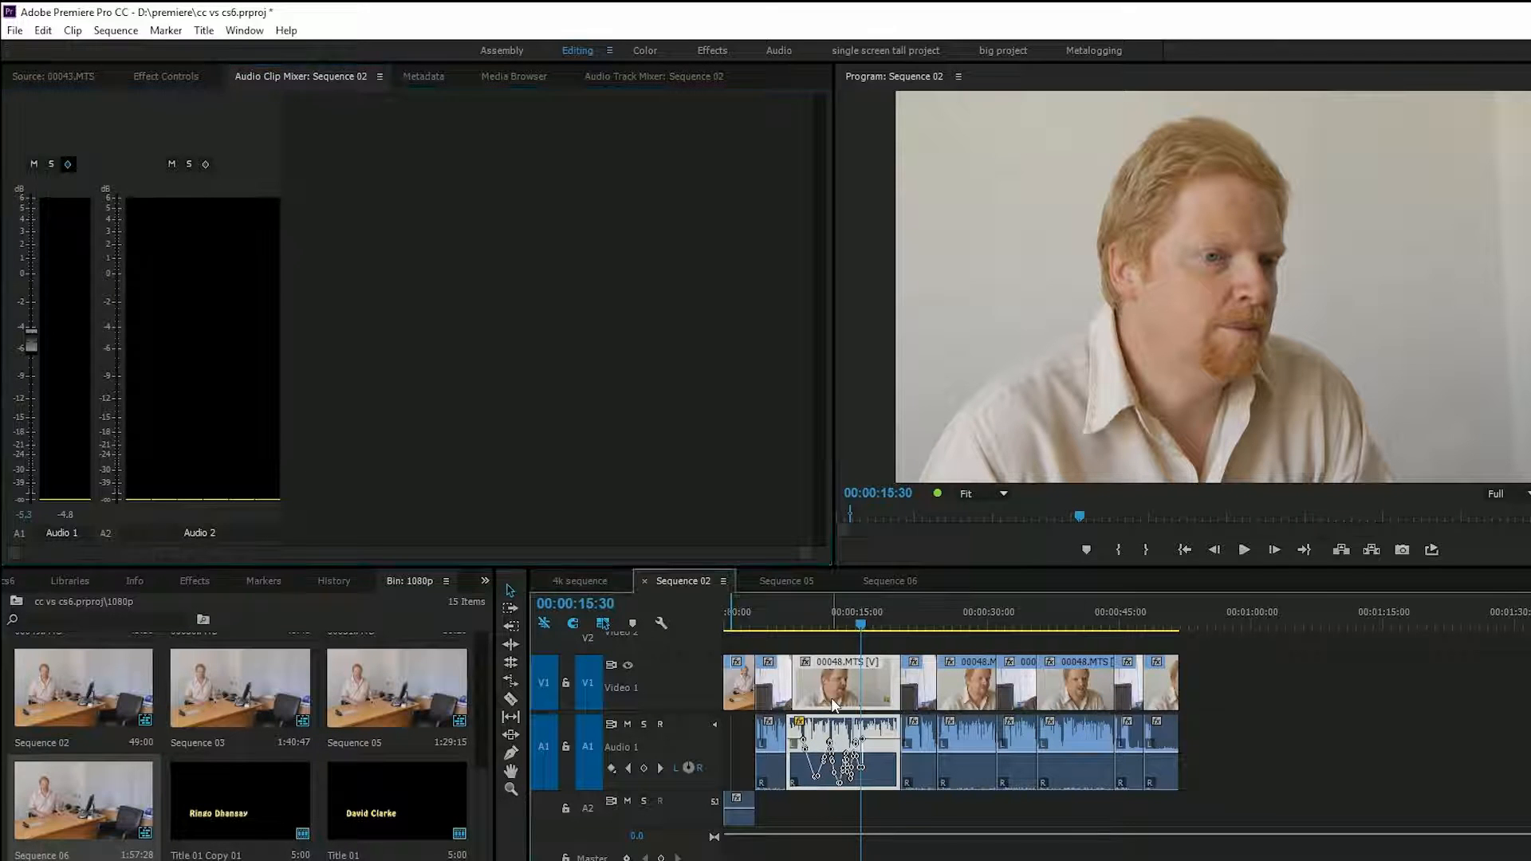
left_click_drag(839, 696, 863, 758)
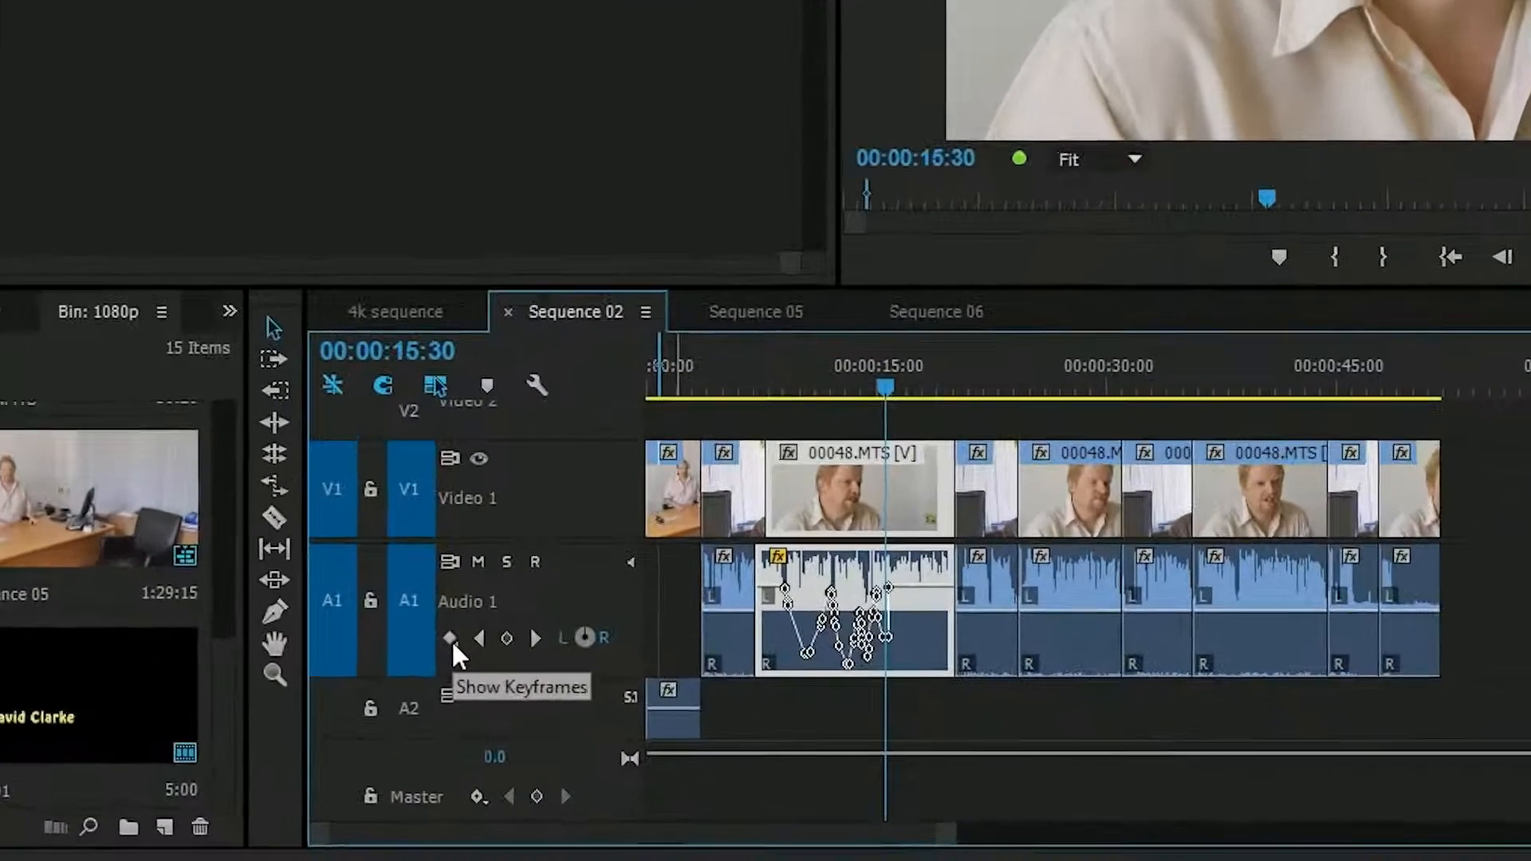
left_click(451, 639)
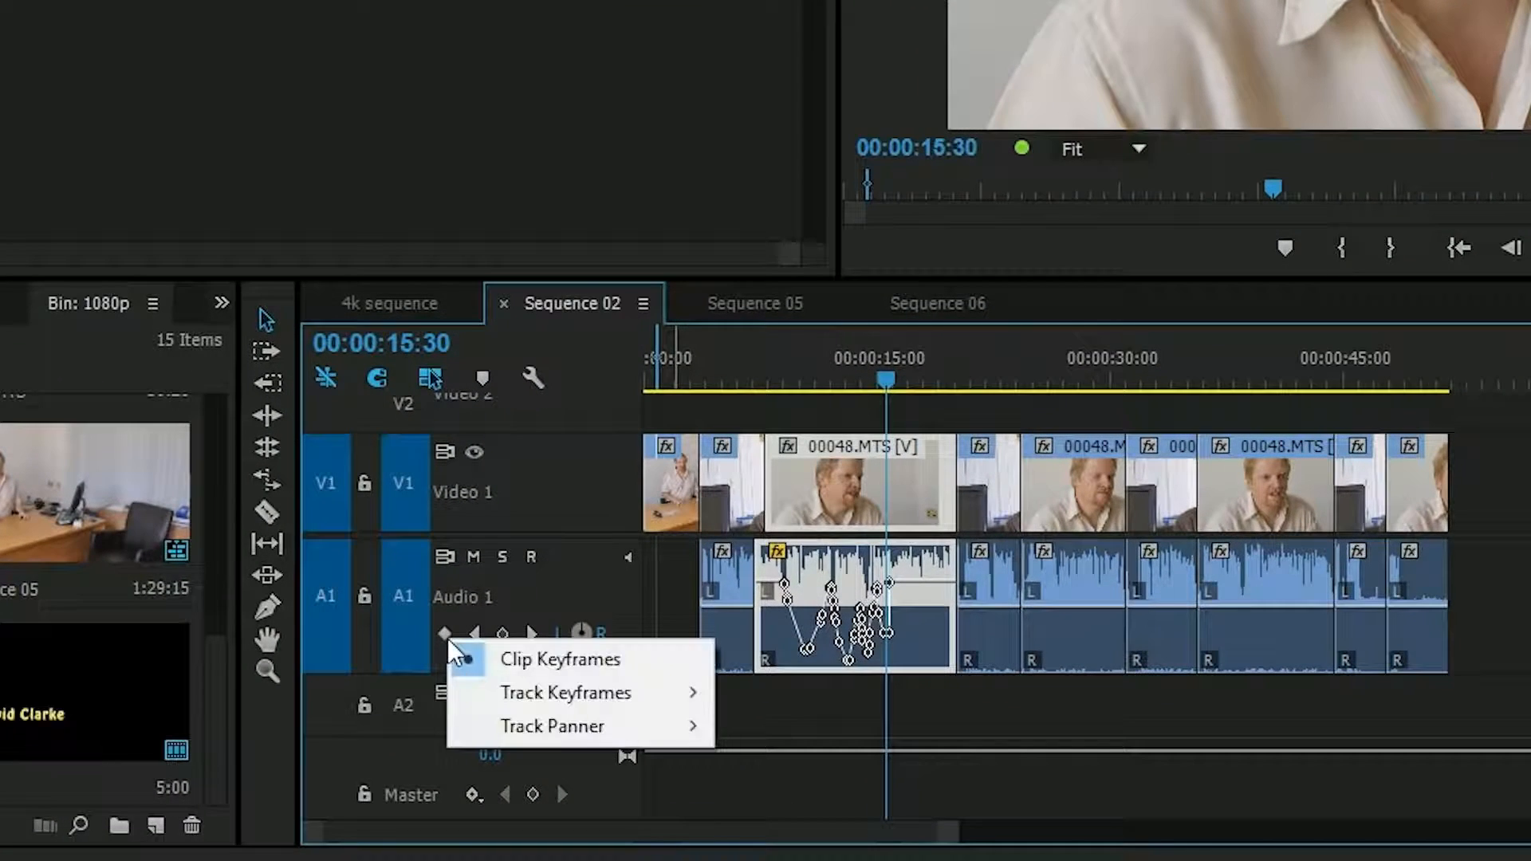
mouse_move(502, 696)
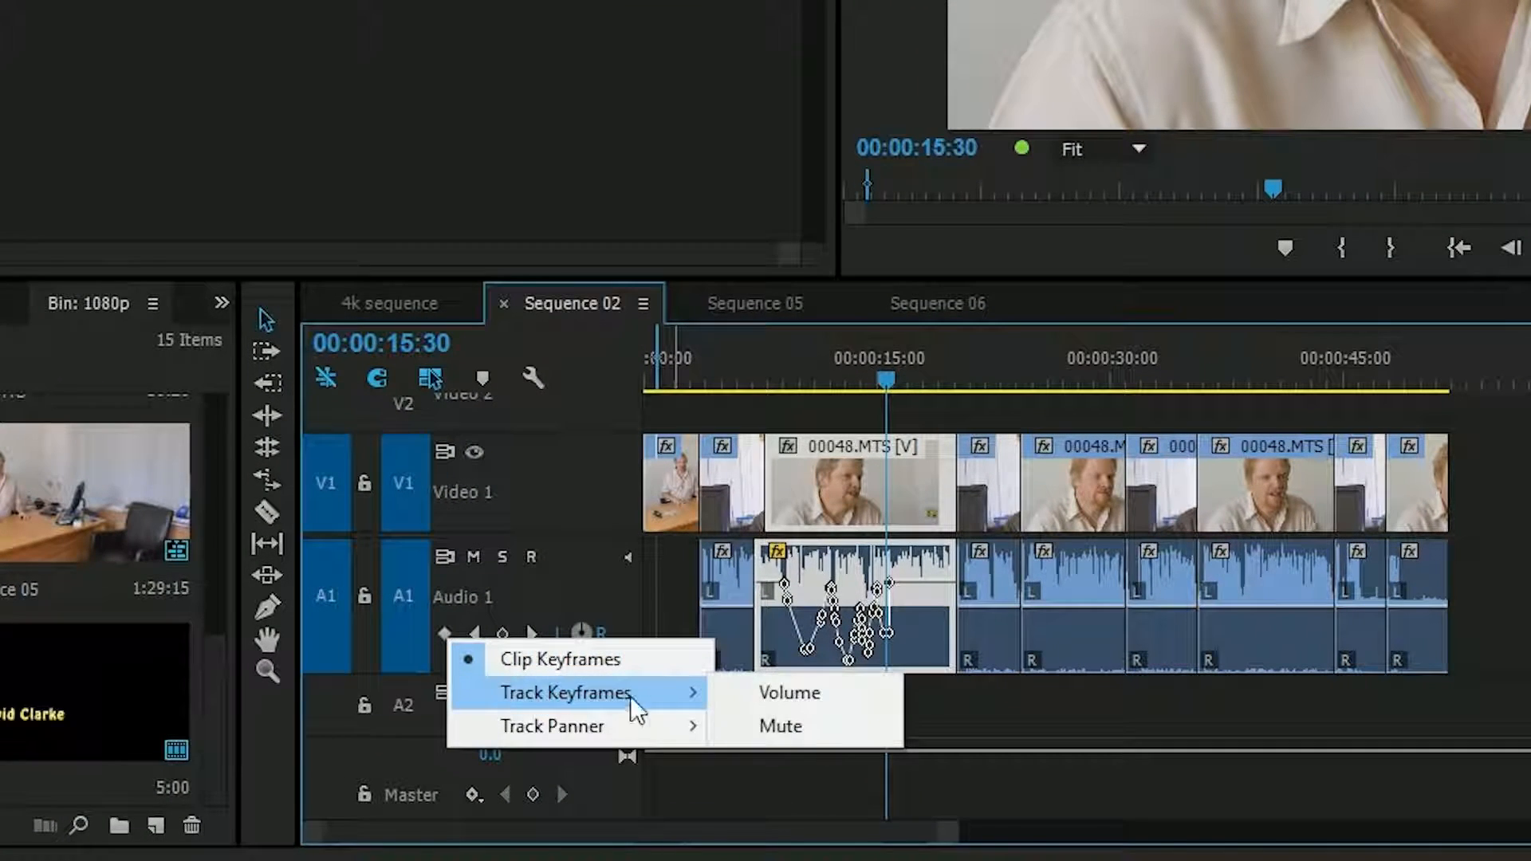
left_click(777, 695)
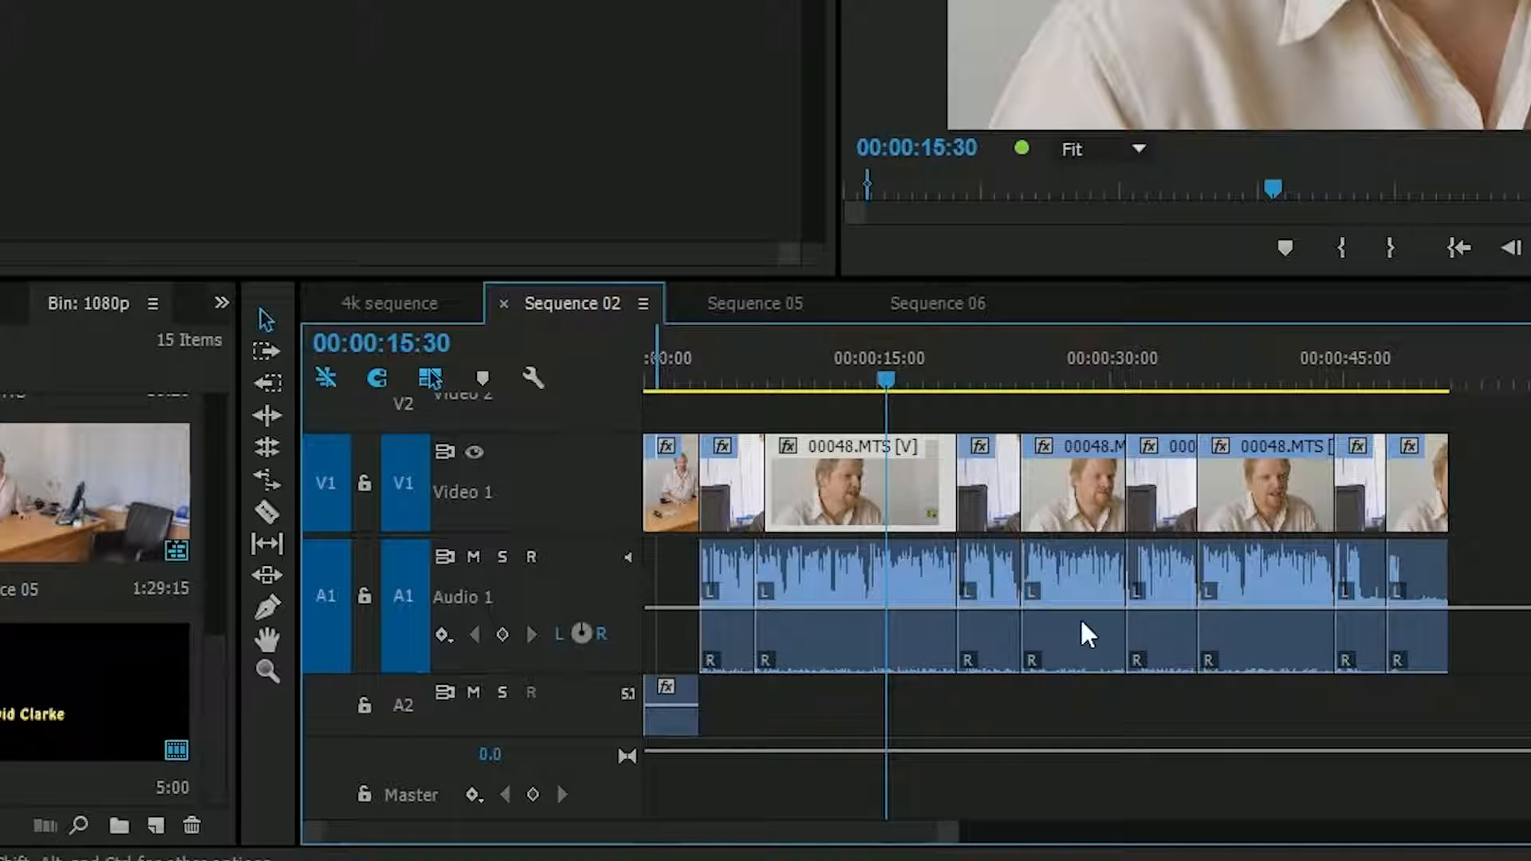
left_click(441, 634)
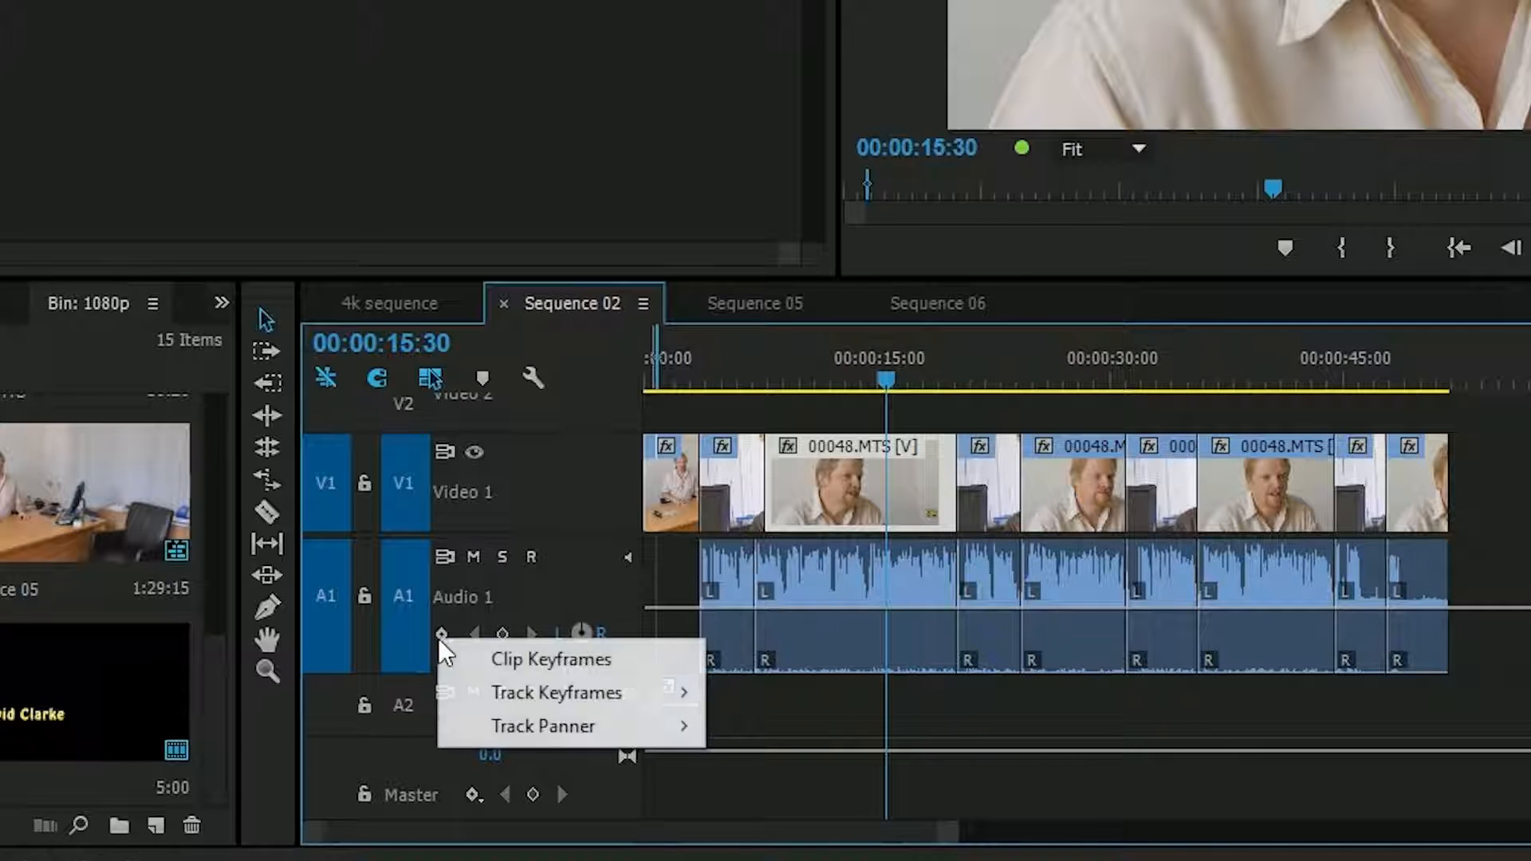
left_click(478, 667)
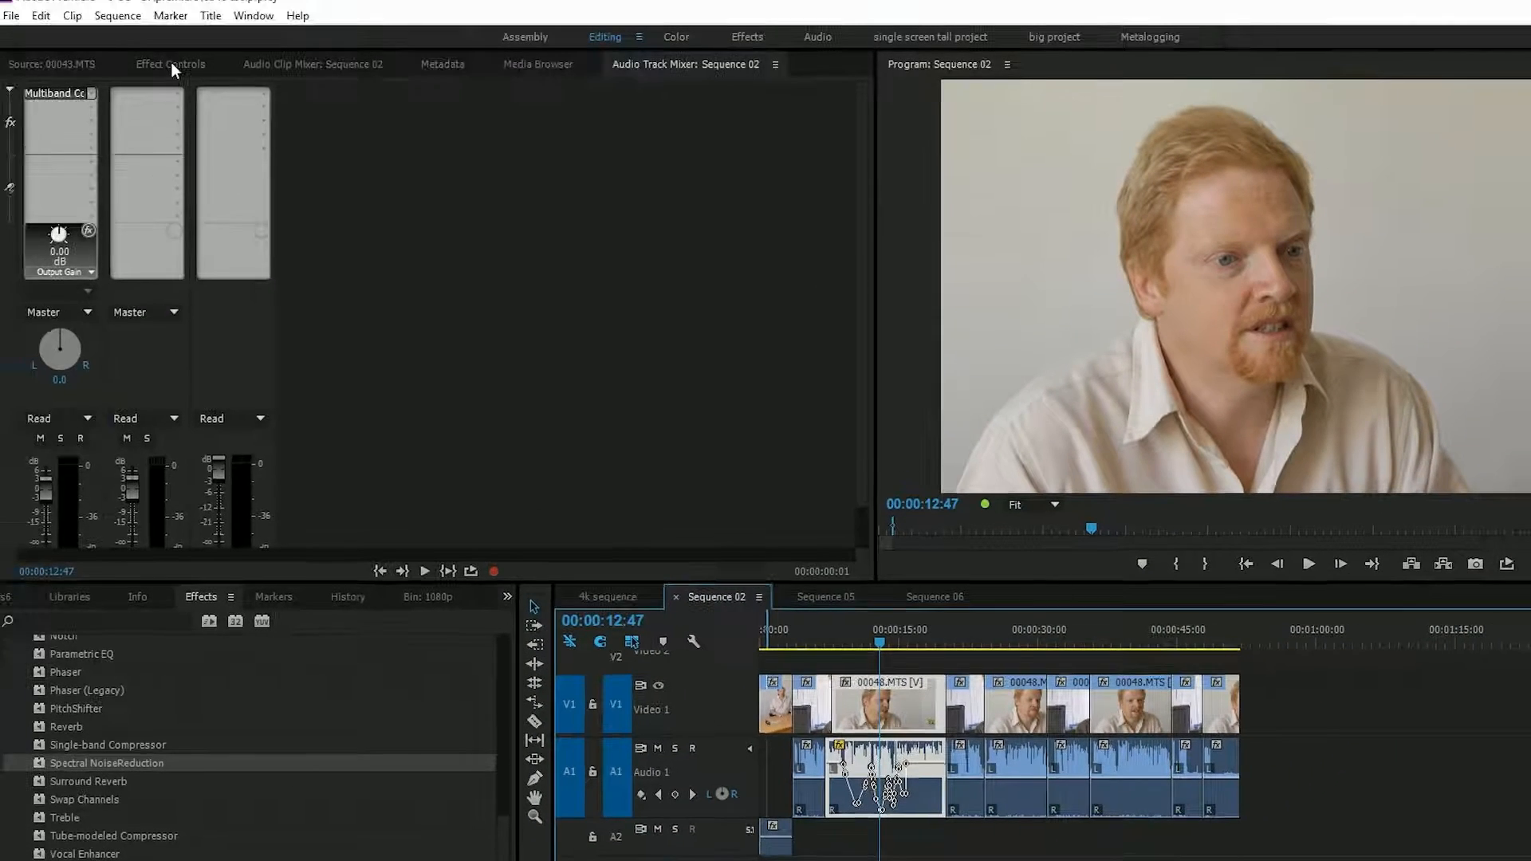
- Delete all of the 00048.MTS clip's volume level keyframes in its effect settings
left_click(171, 64)
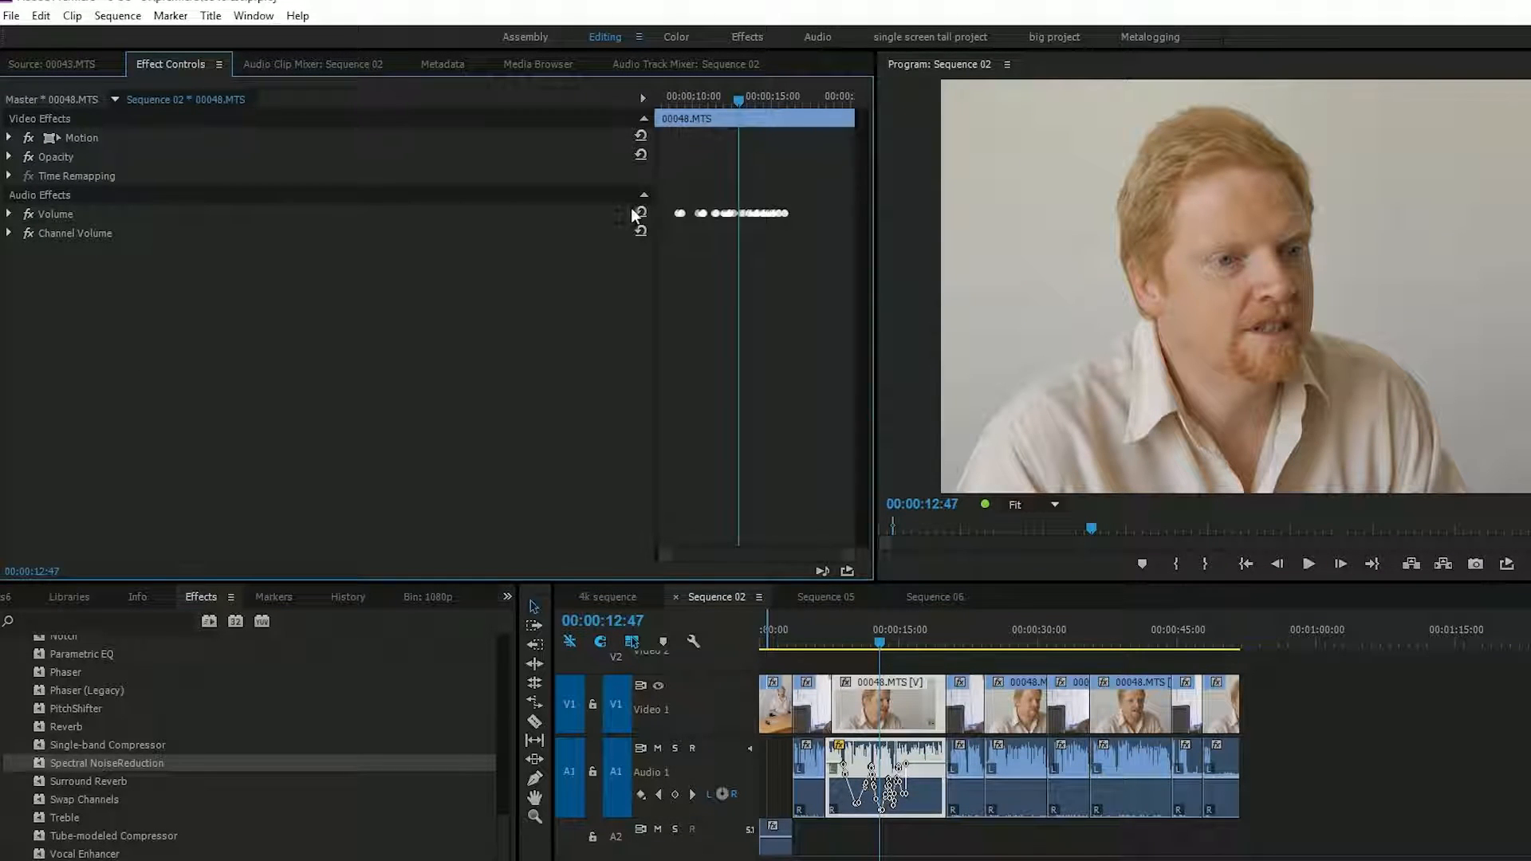
left_click(9, 215)
left_click(23, 252)
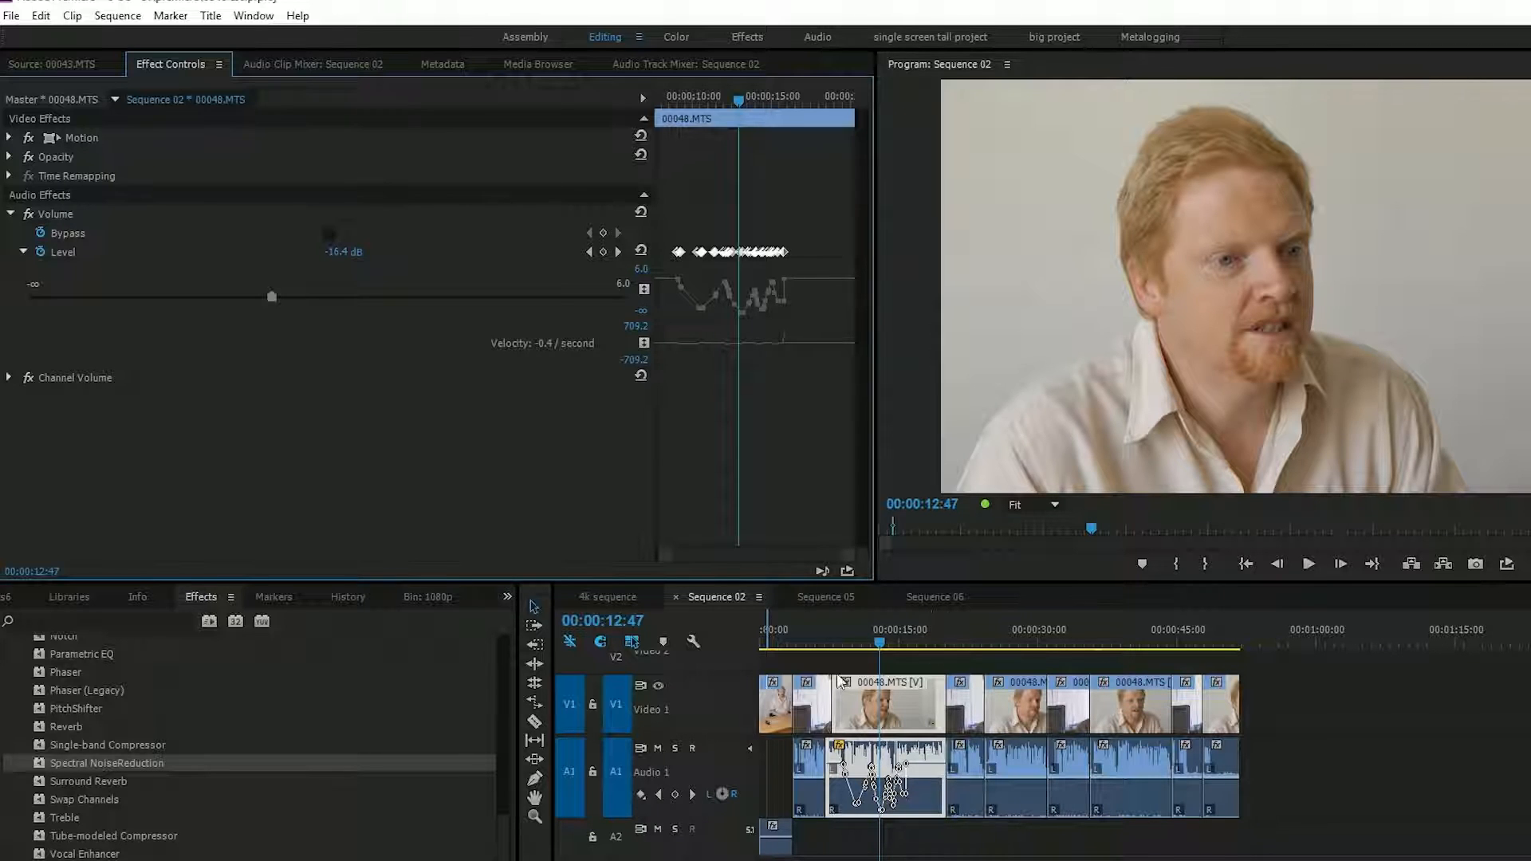
left_click_drag(817, 276, 606, 254)
key("Delete")
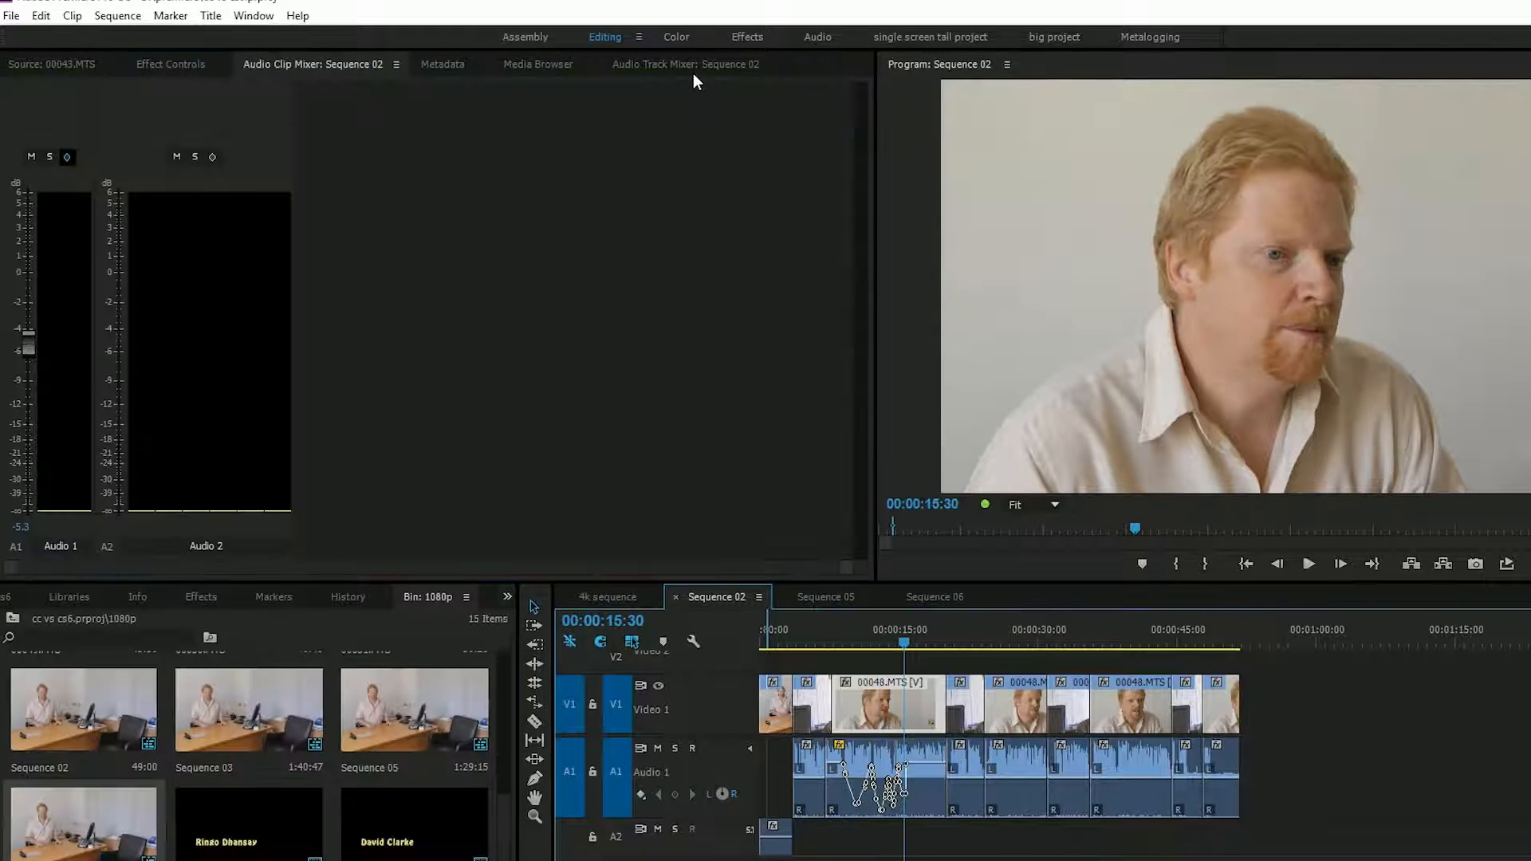
- In the Audio Track Mixer, show the effect slots and add a Multiband Compressor to Audio 1's first slot
left_click(688, 65)
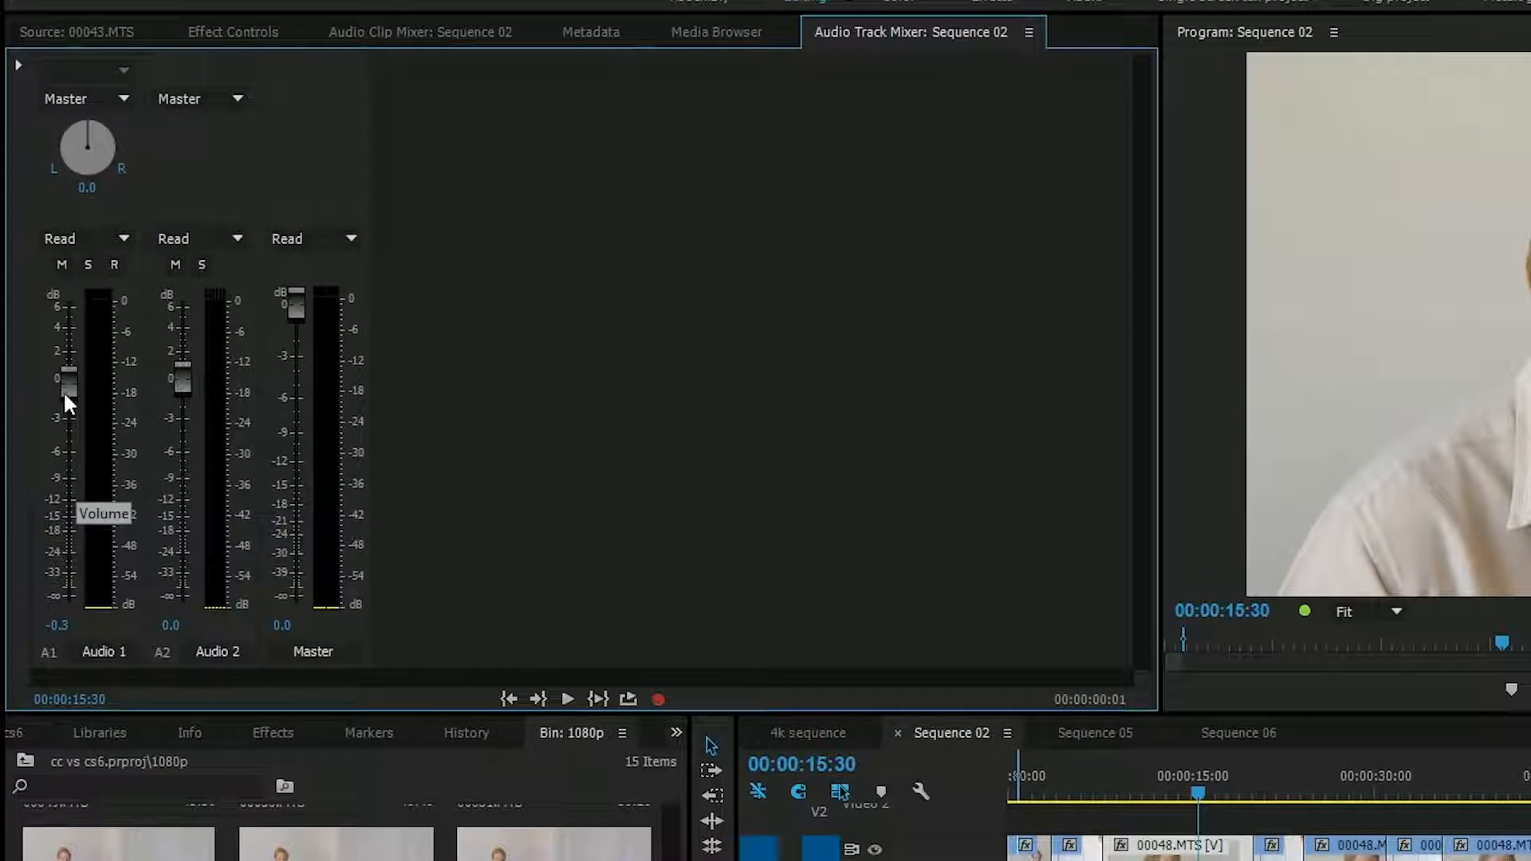
left_click(19, 64)
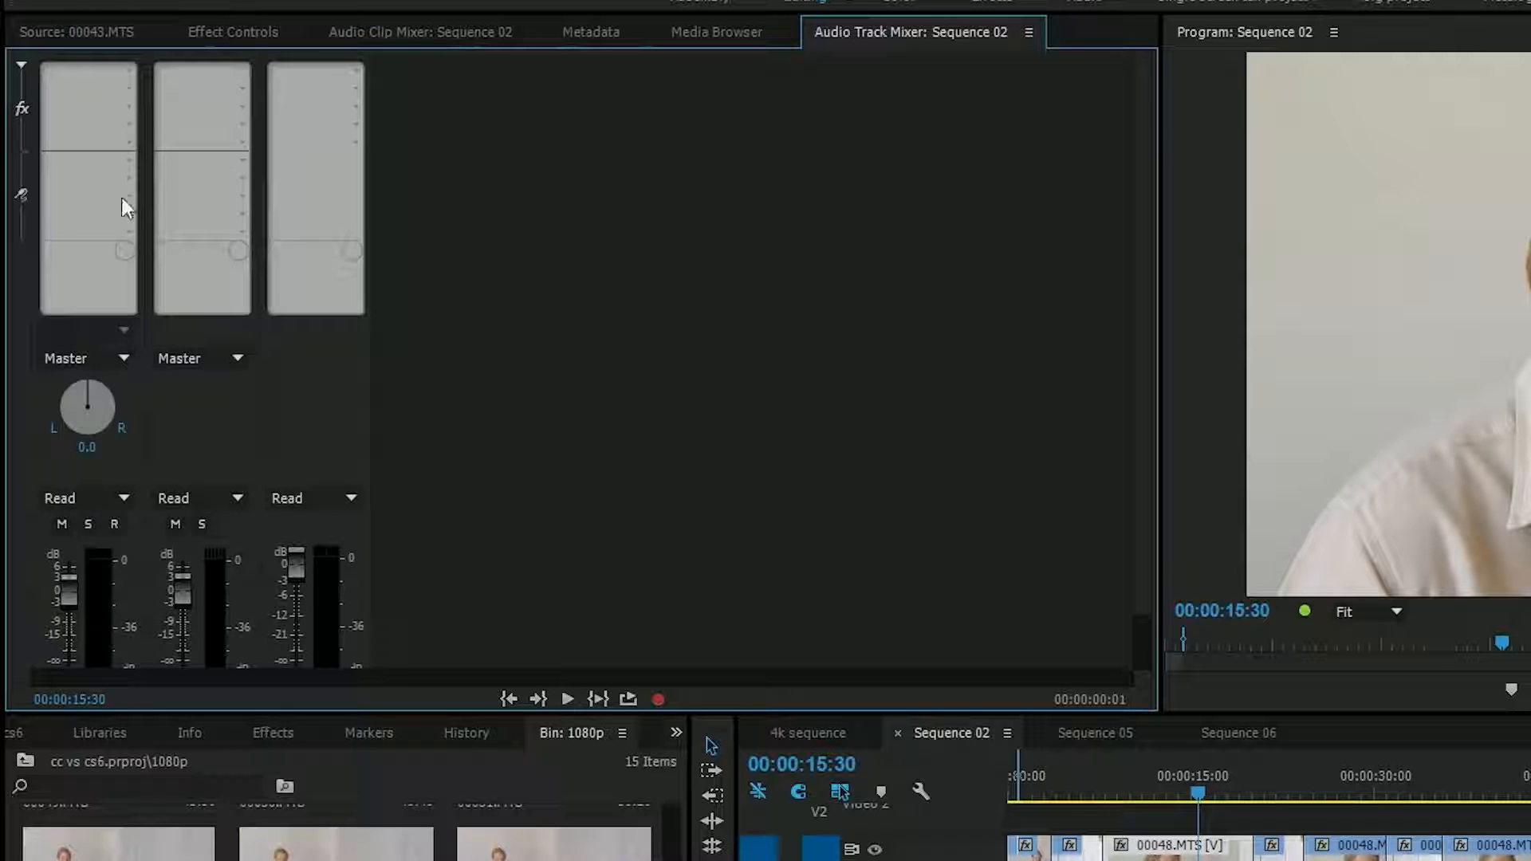
left_click(129, 75)
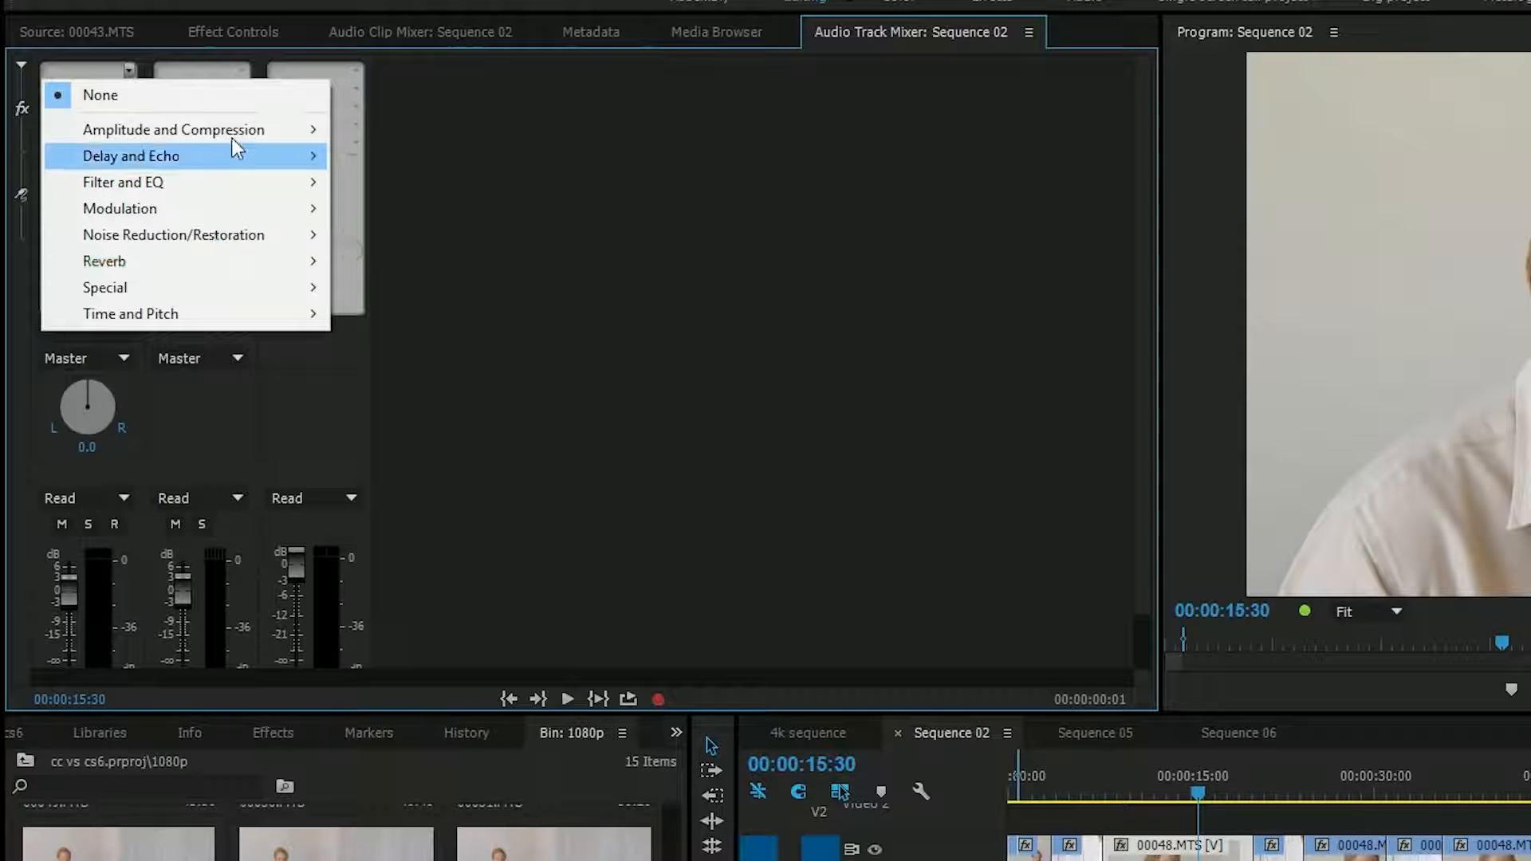
mouse_move(234, 134)
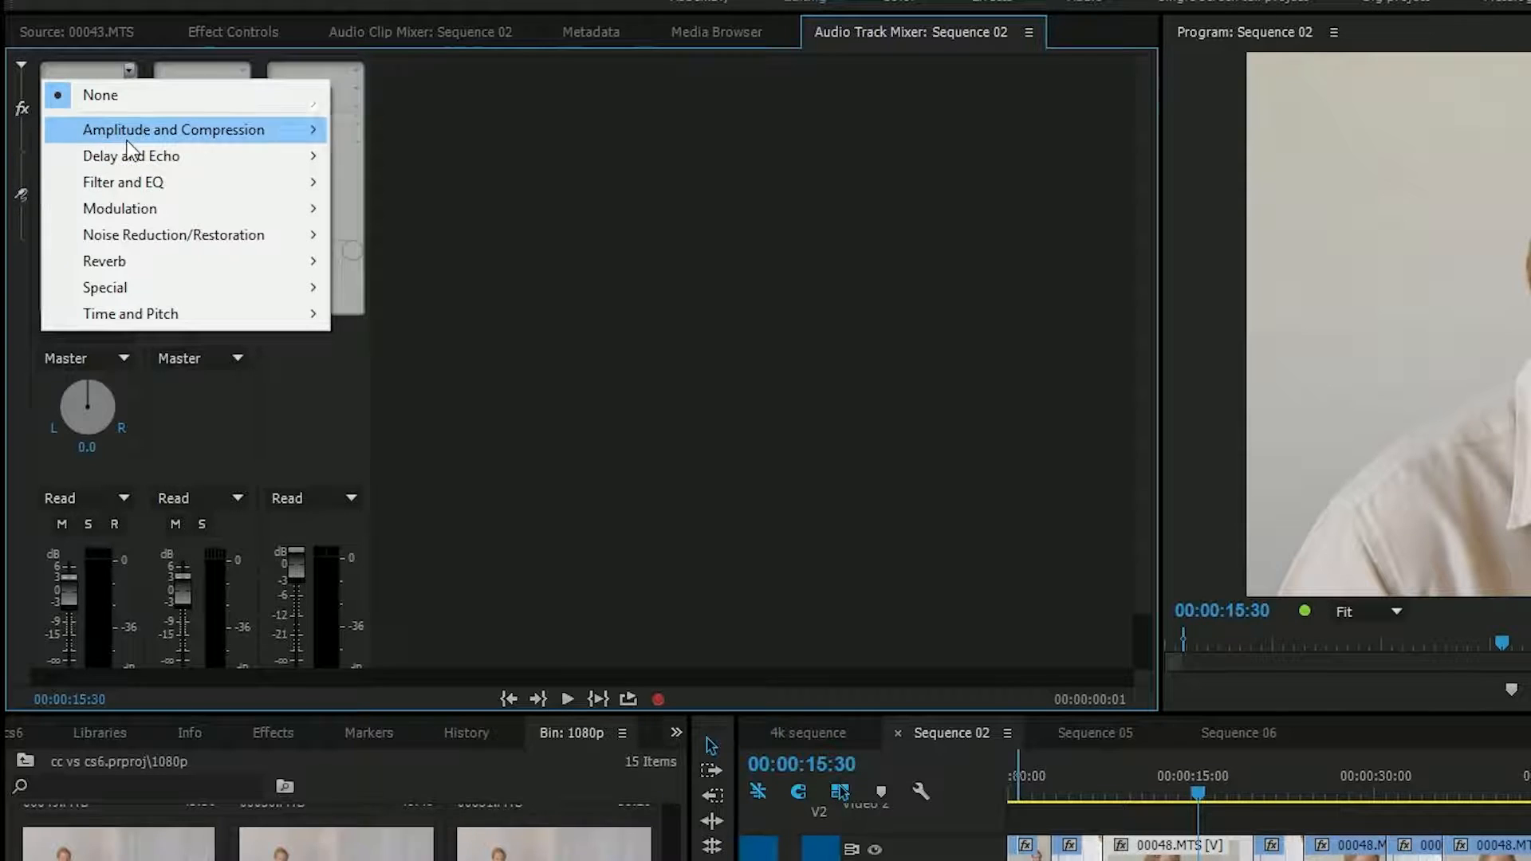
mouse_move(128, 141)
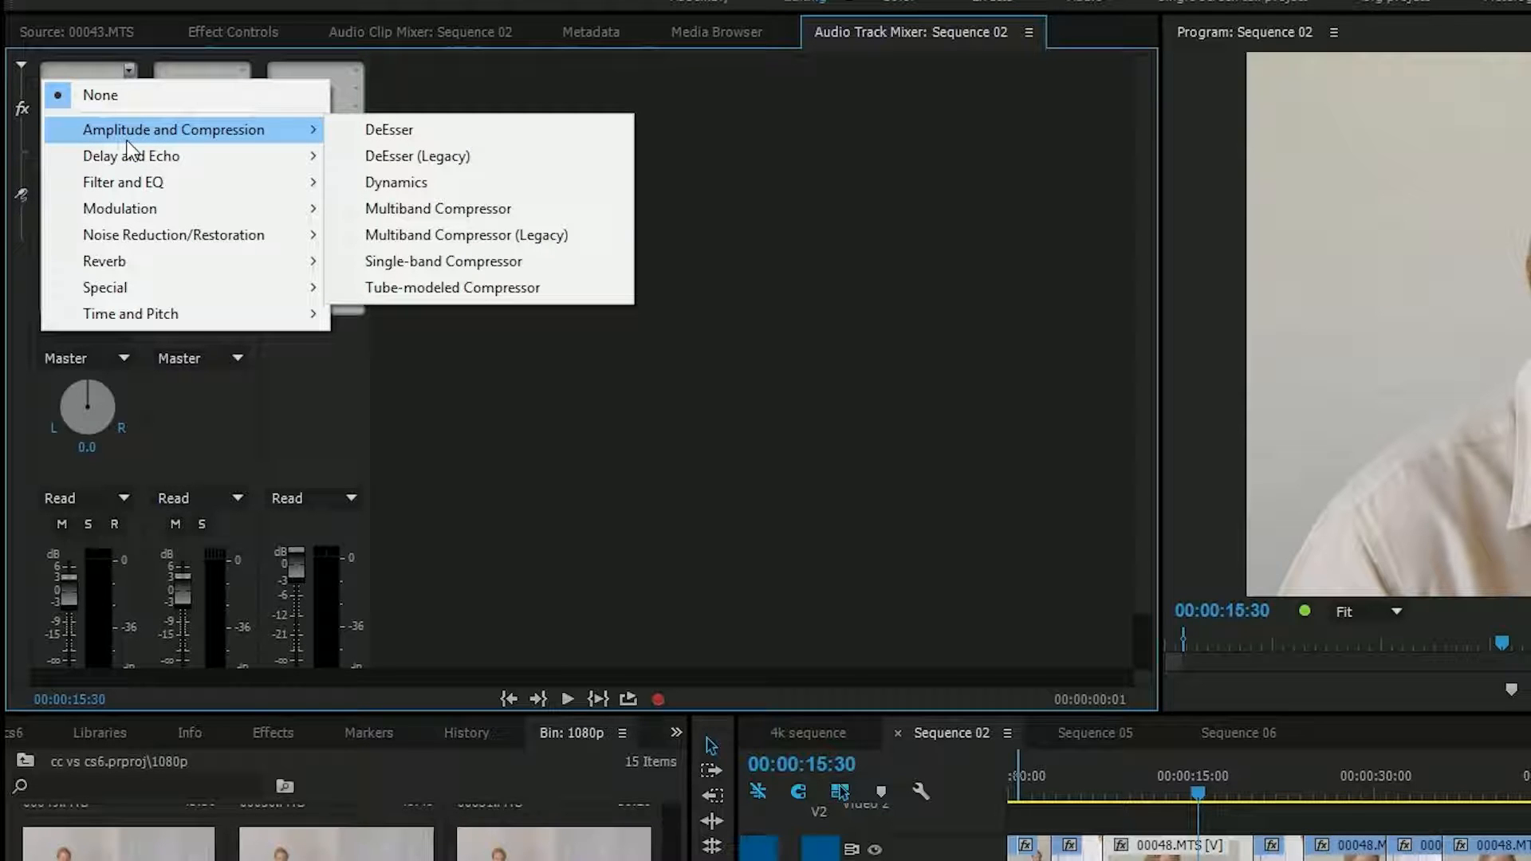
left_click(414, 209)
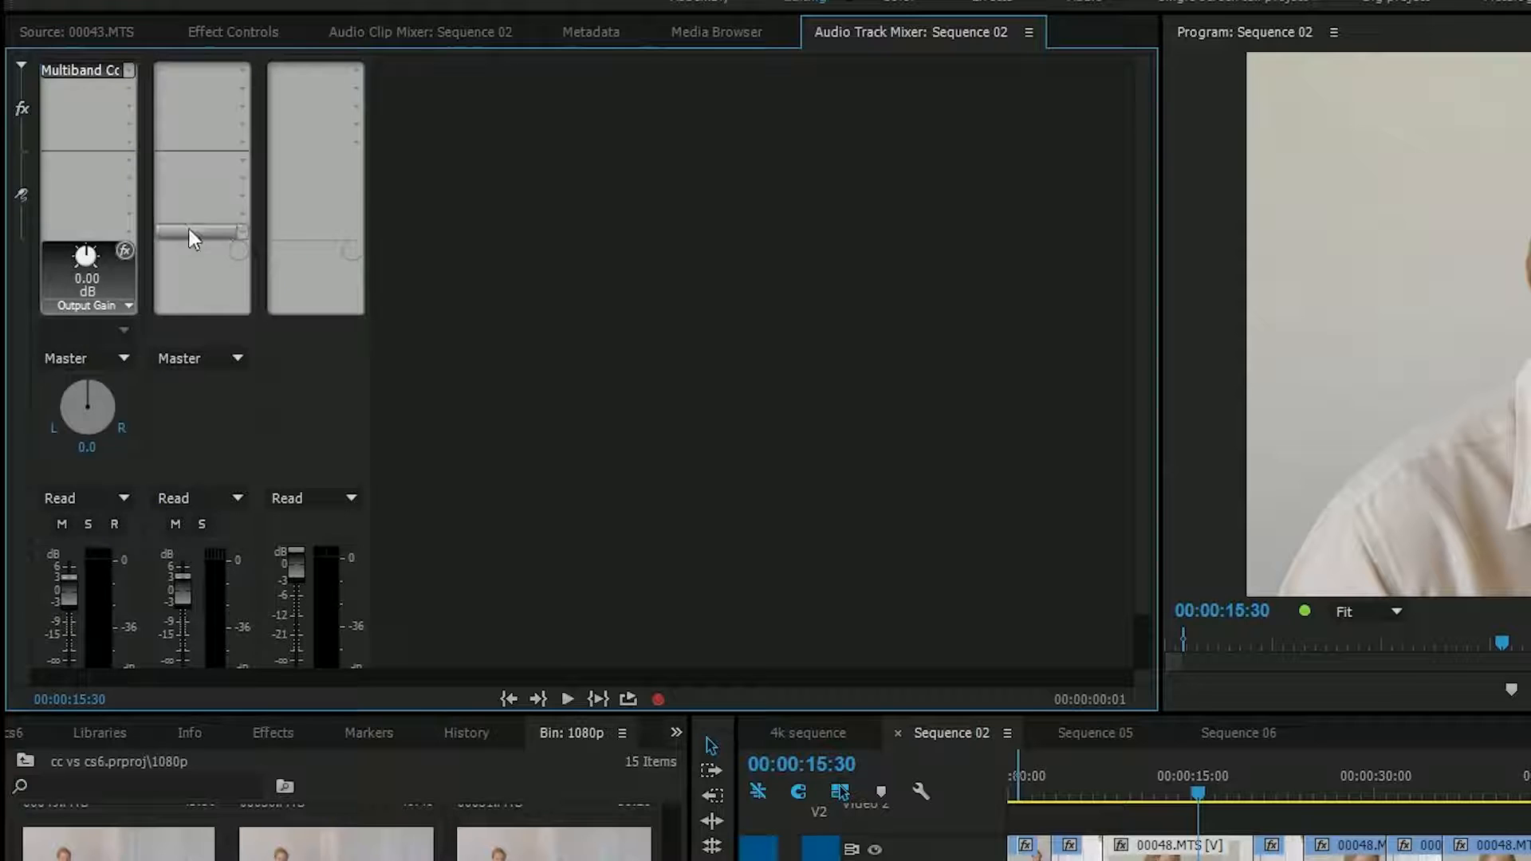
- Open the settings editor of Audio 1's Multiband Compressor, look through its presets, and close it
right_click(96, 72)
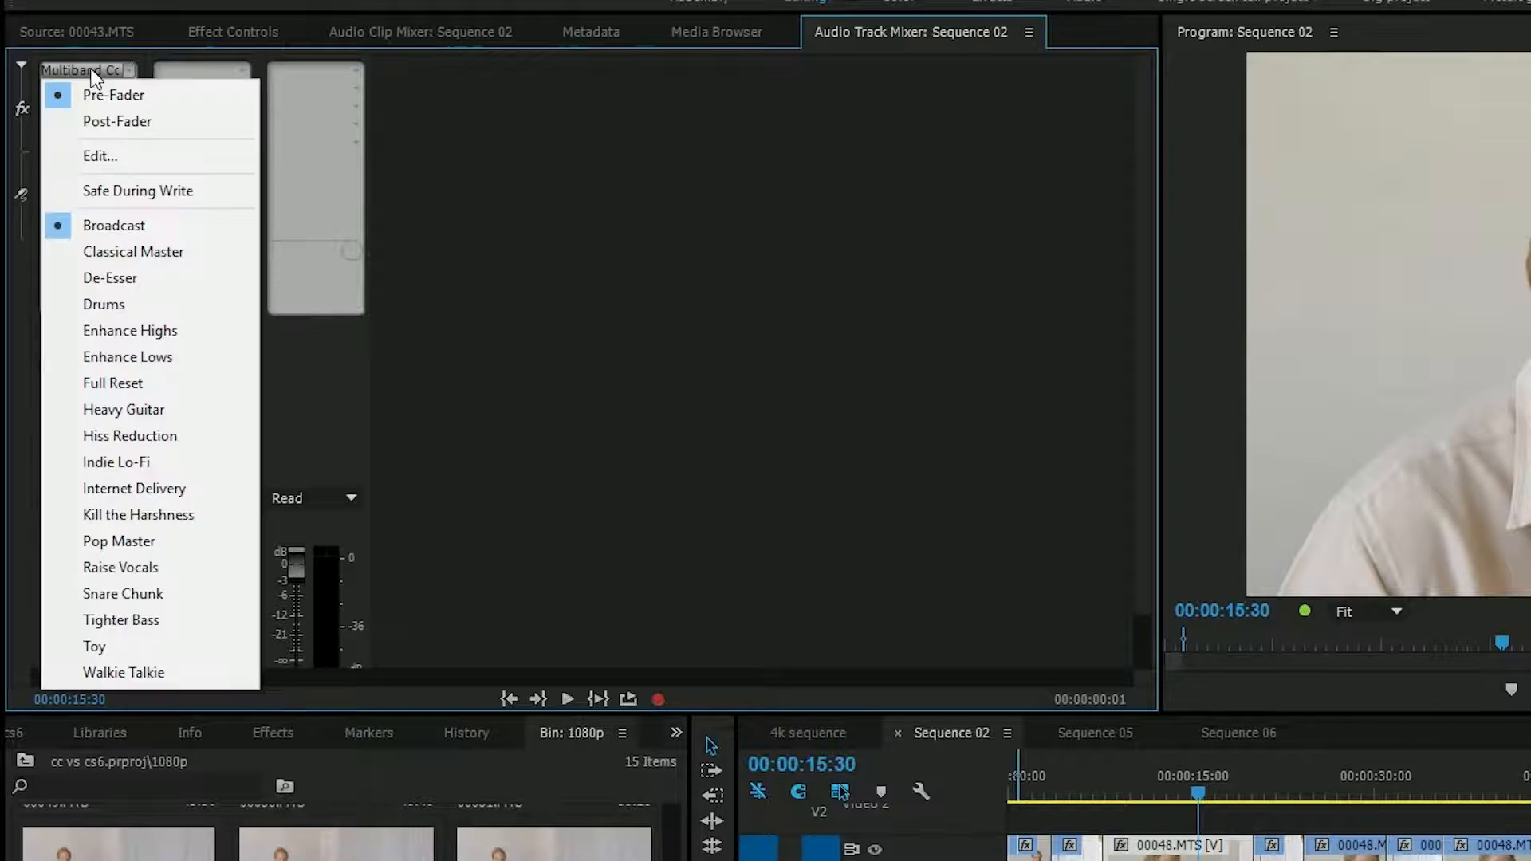
left_click(102, 156)
left_click_drag(921, 240, 540, 161)
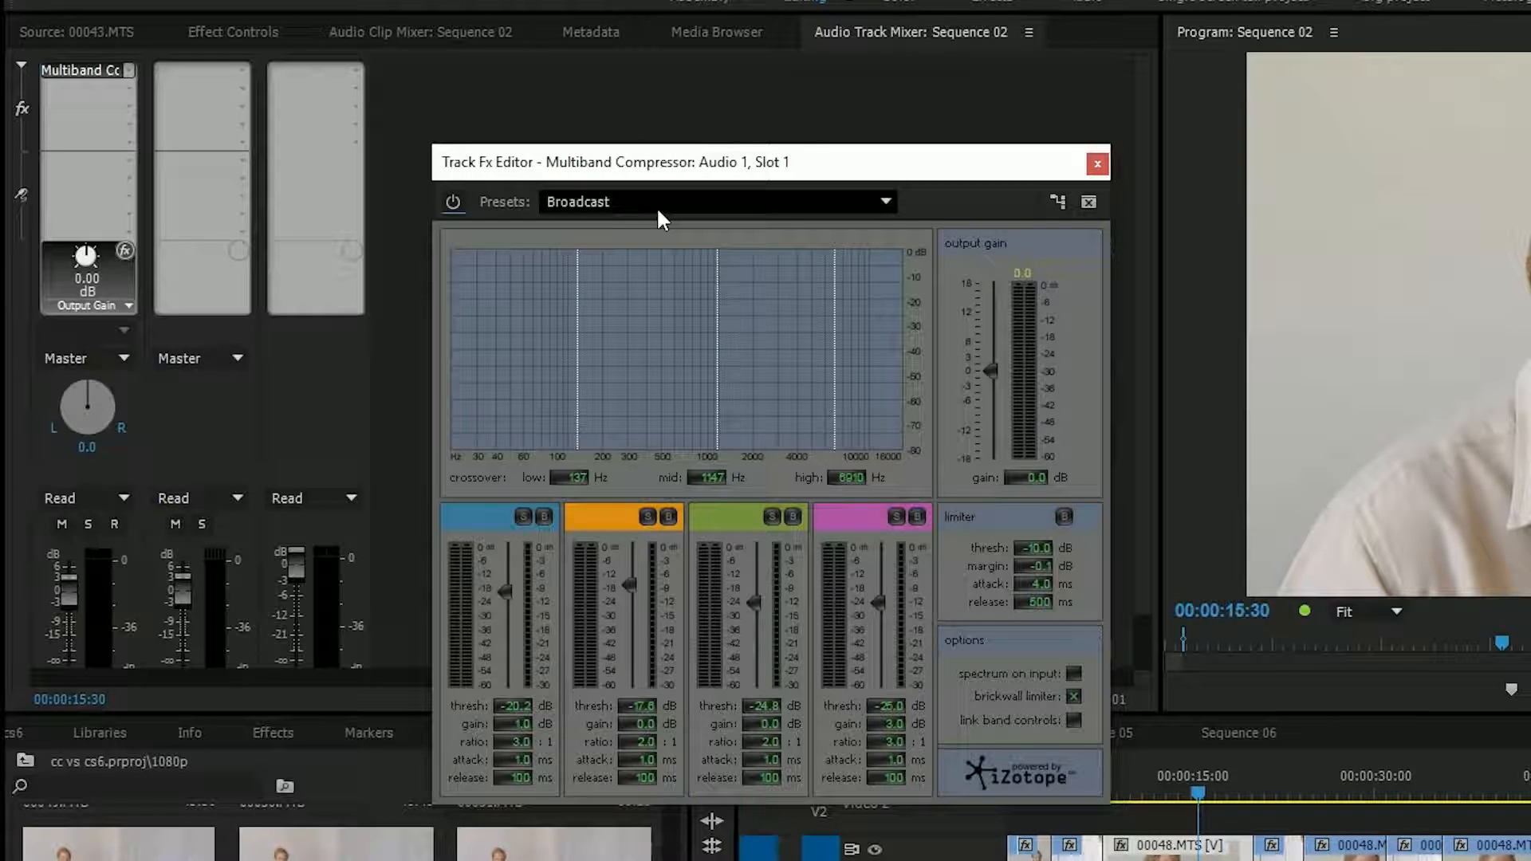
left_click(676, 203)
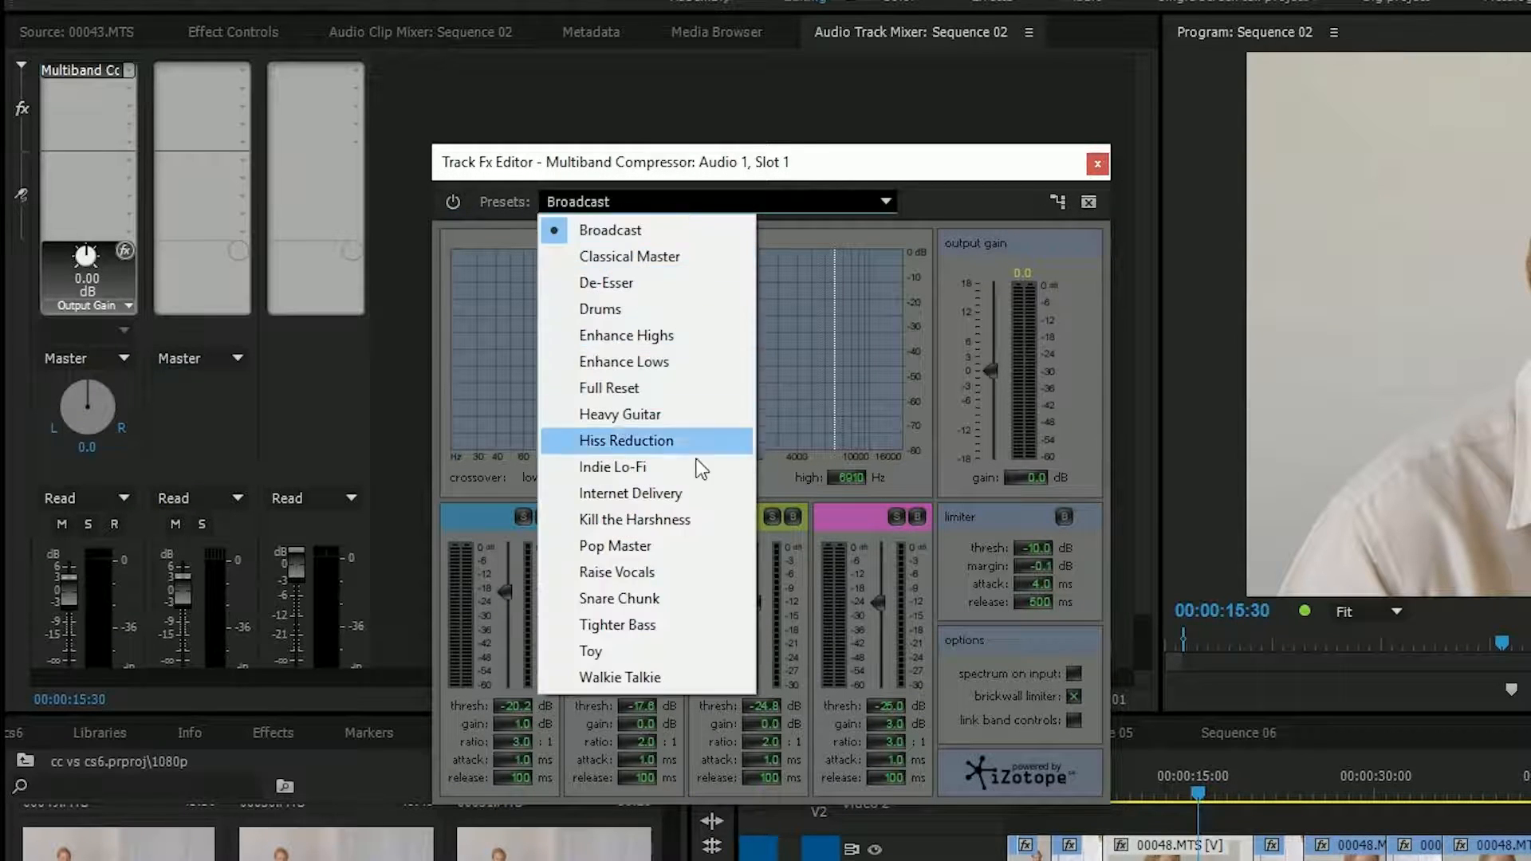
left_click(718, 158)
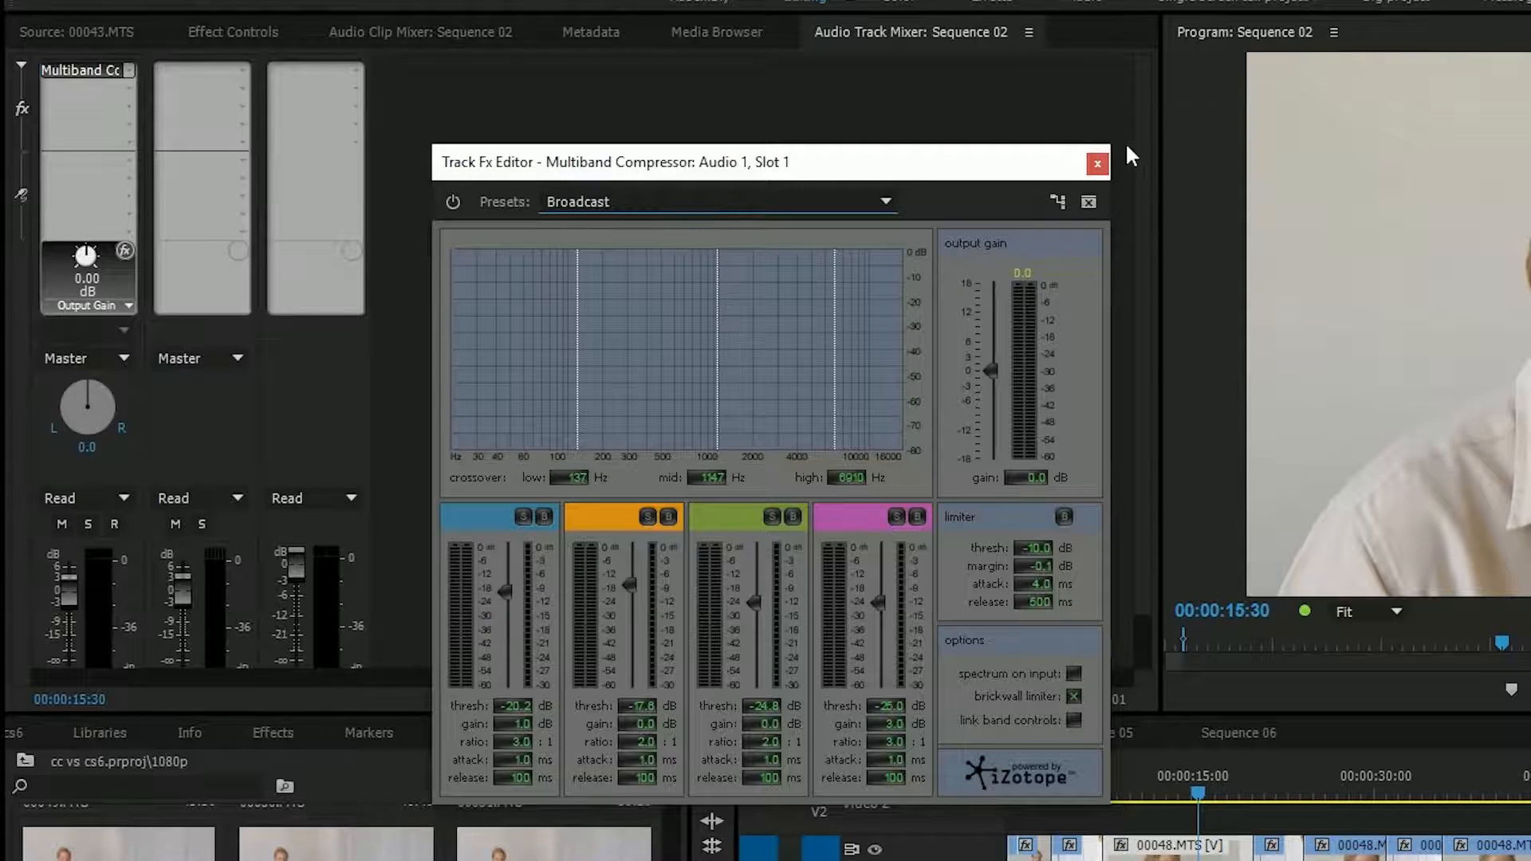
left_click(1097, 163)
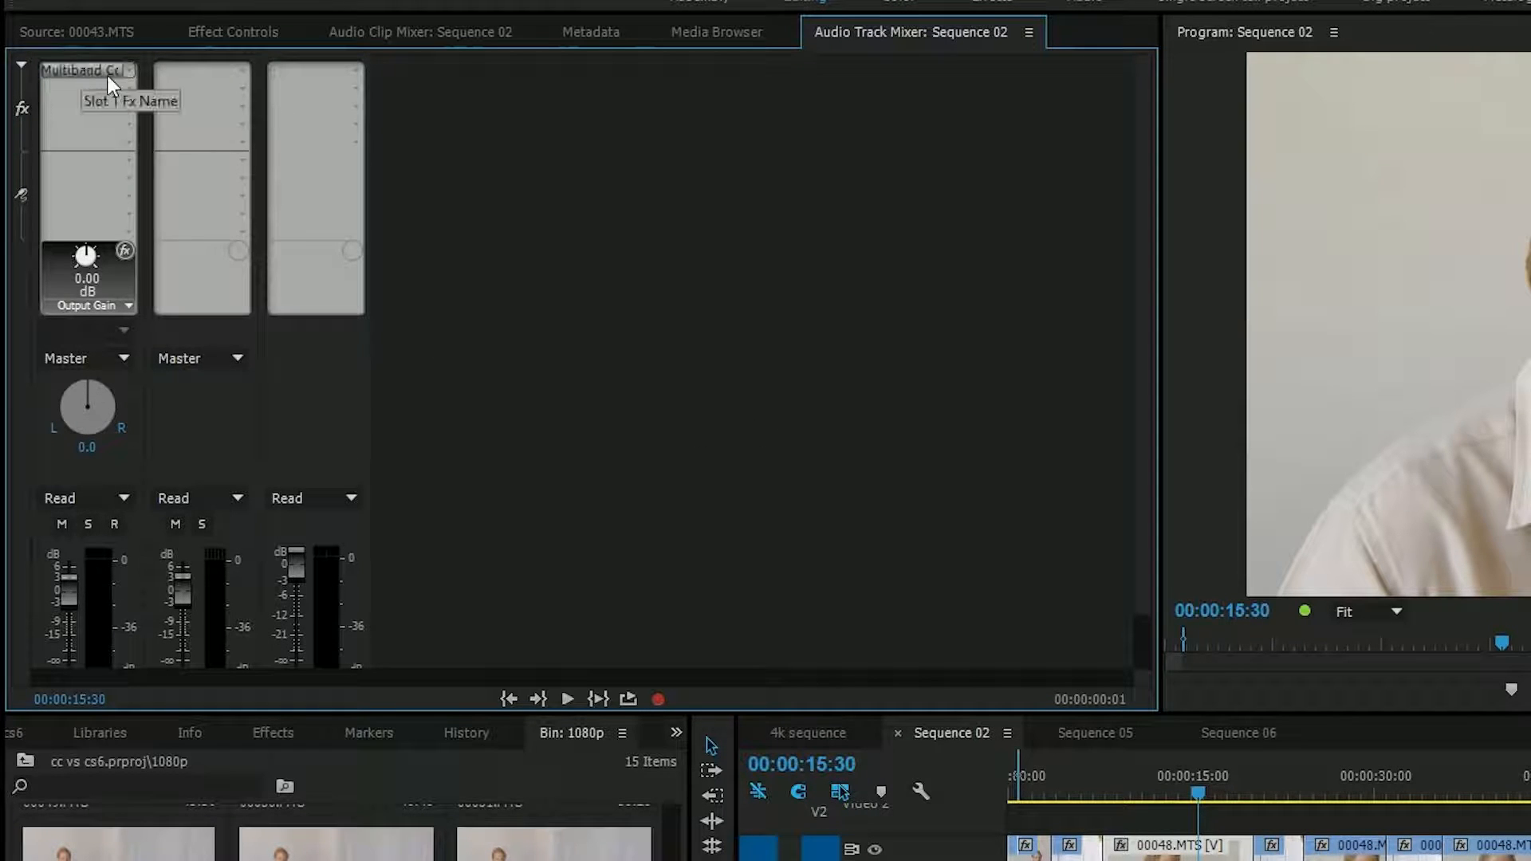
- Browse the noise reduction effects offered for Audio 1's first slot and the clip effects in the Audio Effects folder
left_click(127, 70)
mouse_move(275, 233)
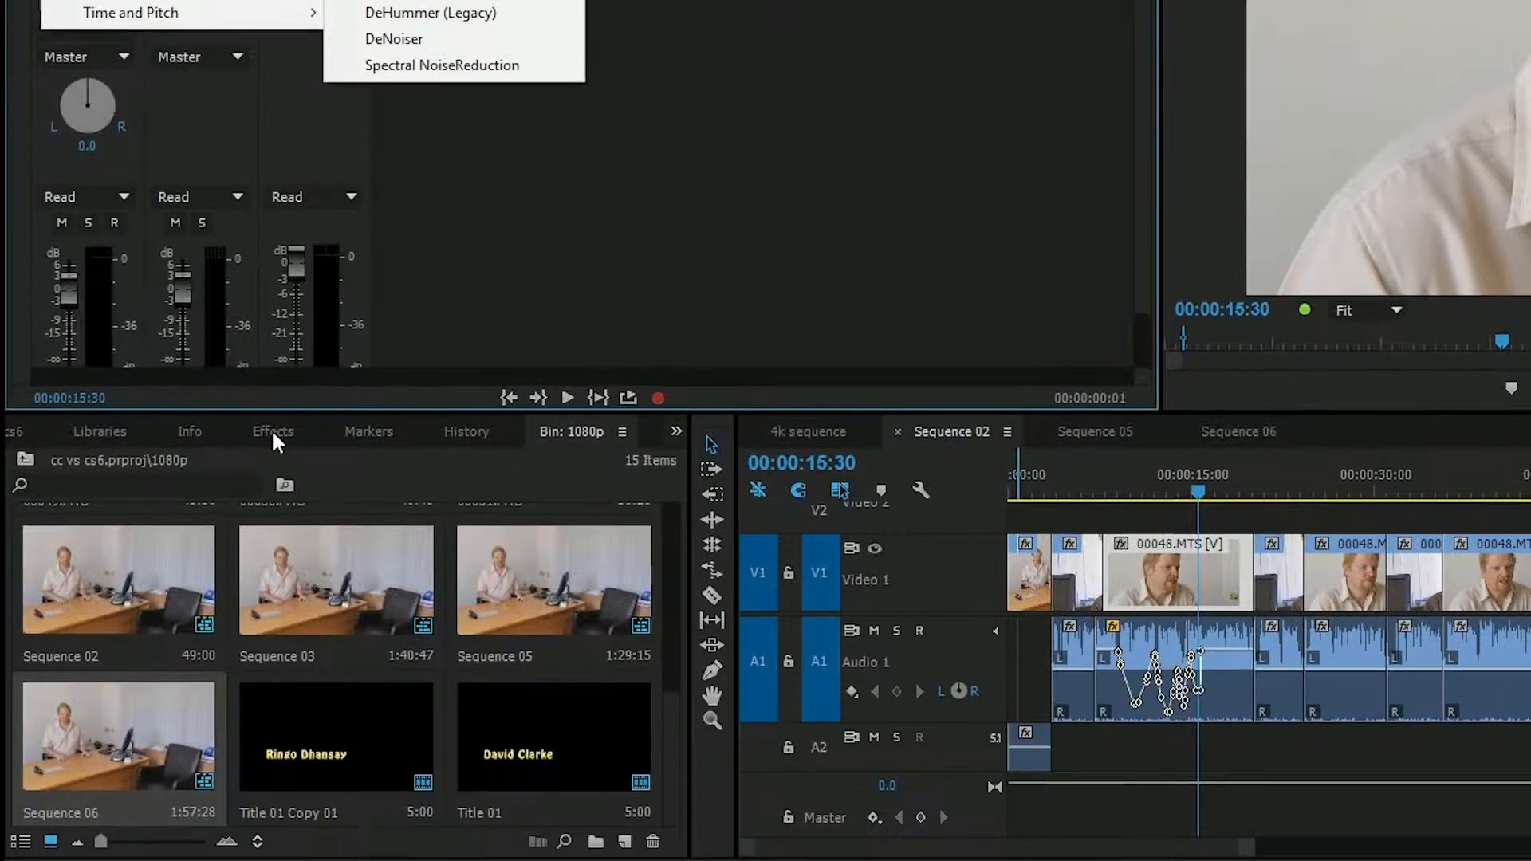
left_click(271, 432)
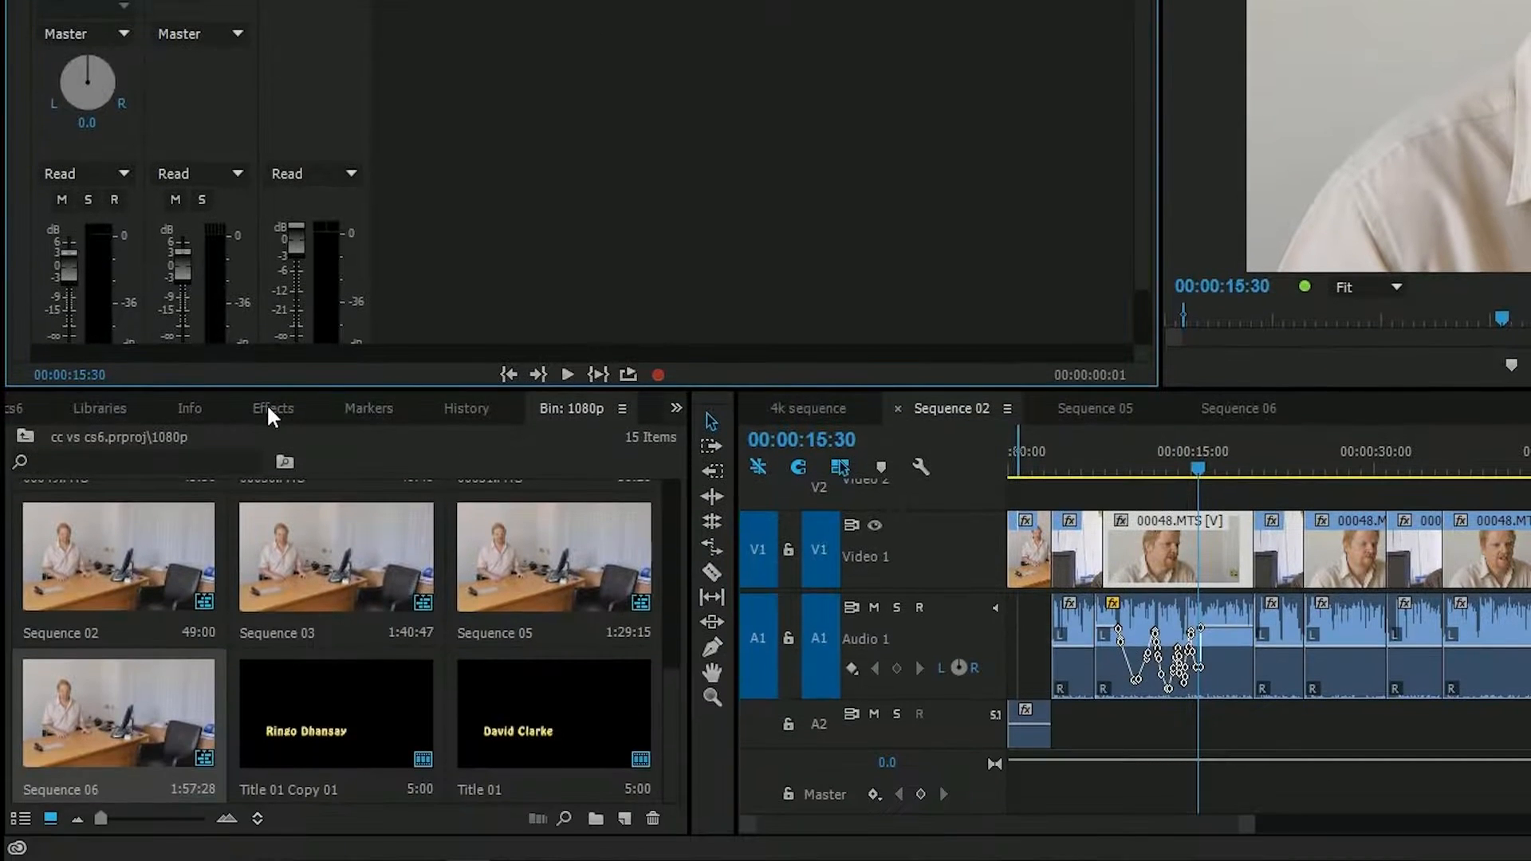
left_click(268, 428)
left_click(23, 543)
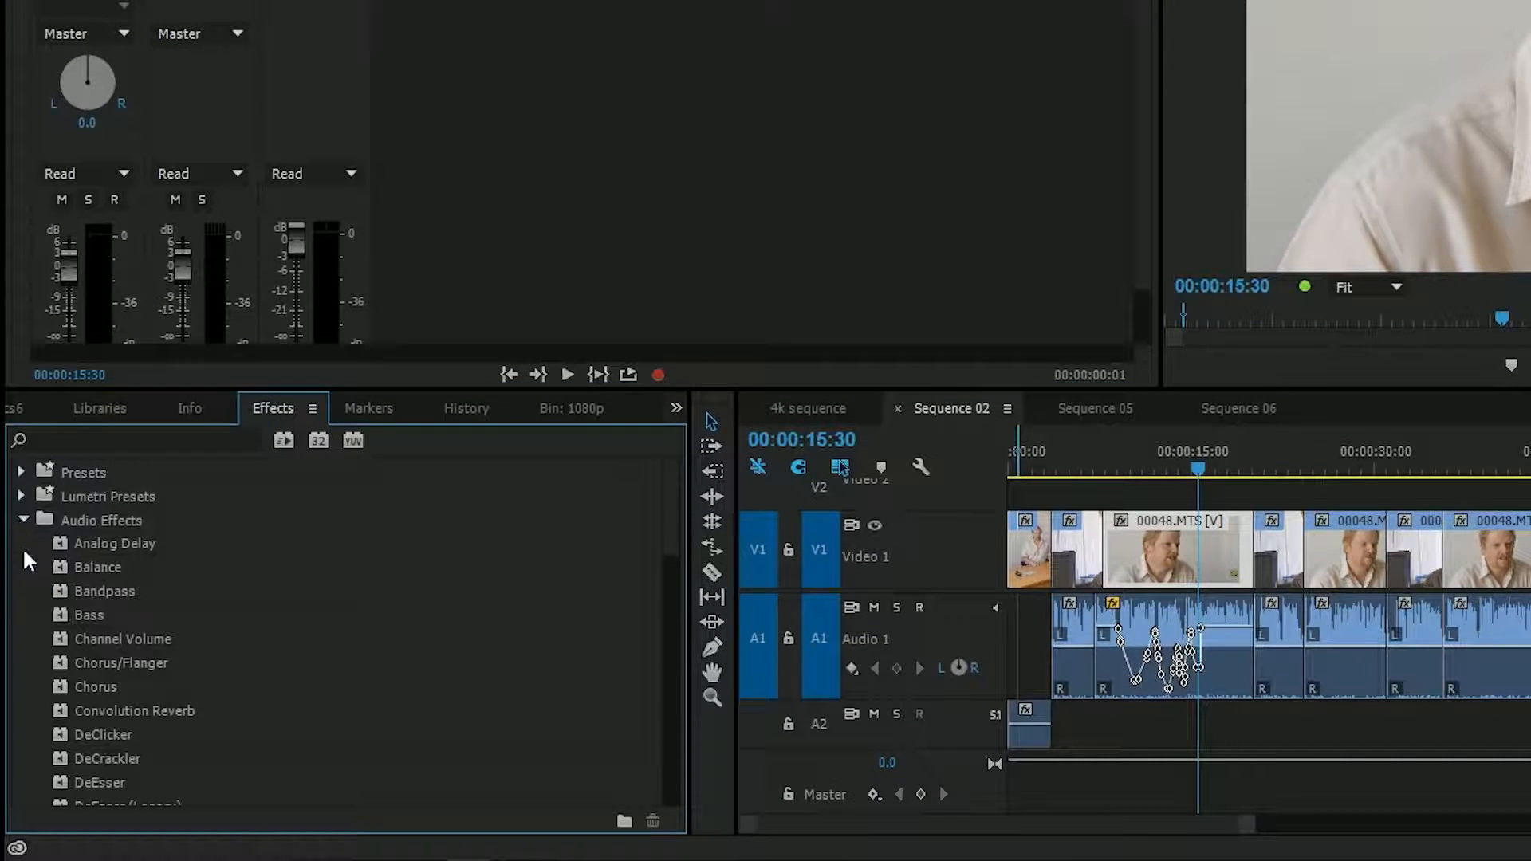
scroll(85, 596, "down", 7)
scroll(85, 596, "down", 4)
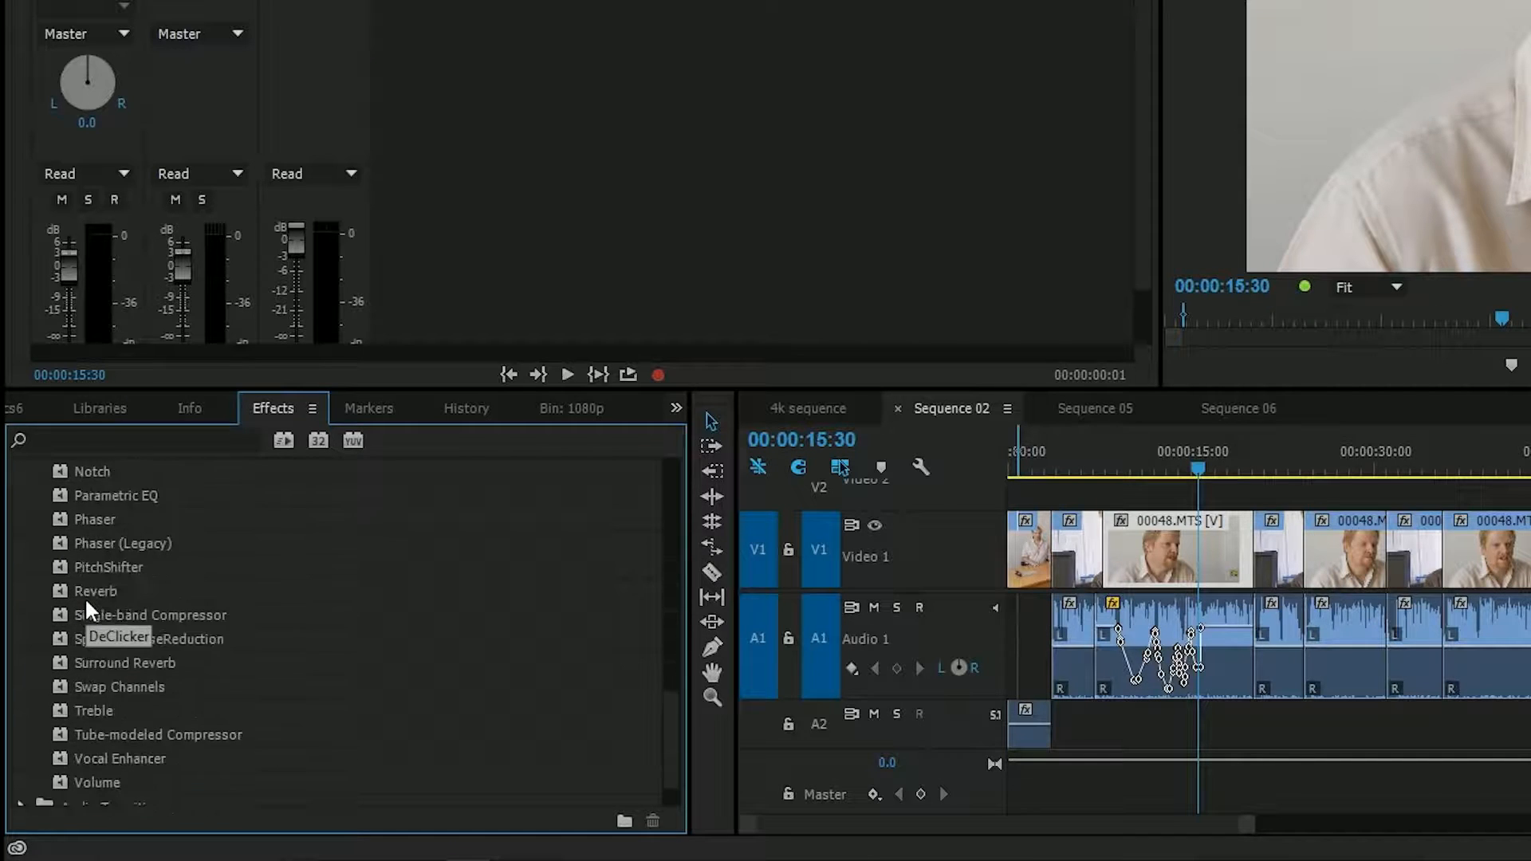
- Check the 00048.MTS audio clip's options for editing in Adobe Audition, and place the playhead at 00:00:12:27 within the clip
scroll(312, 616, "down", 3)
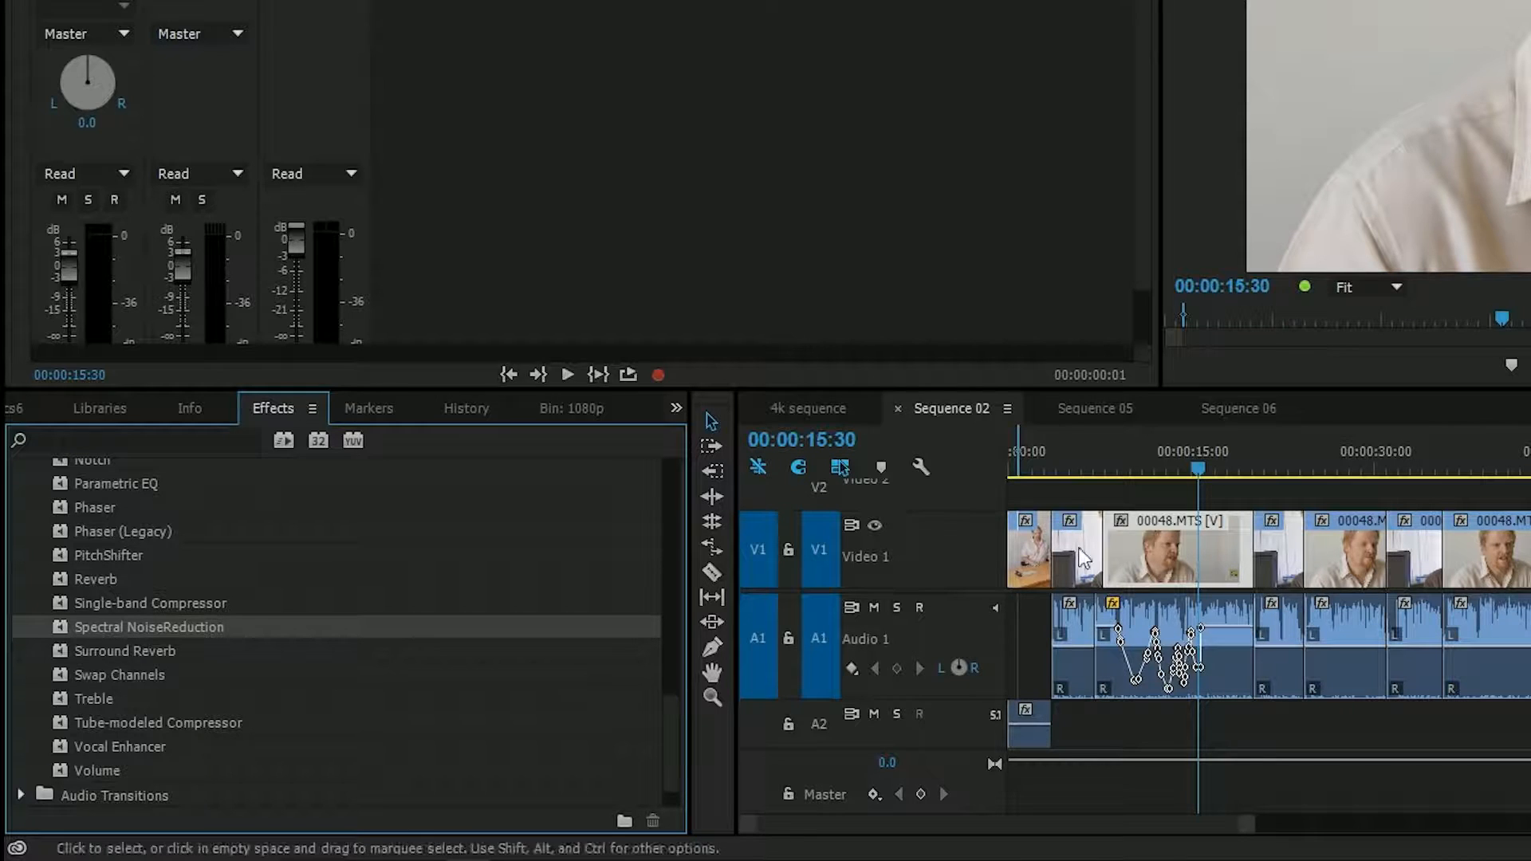
left_click(1180, 616)
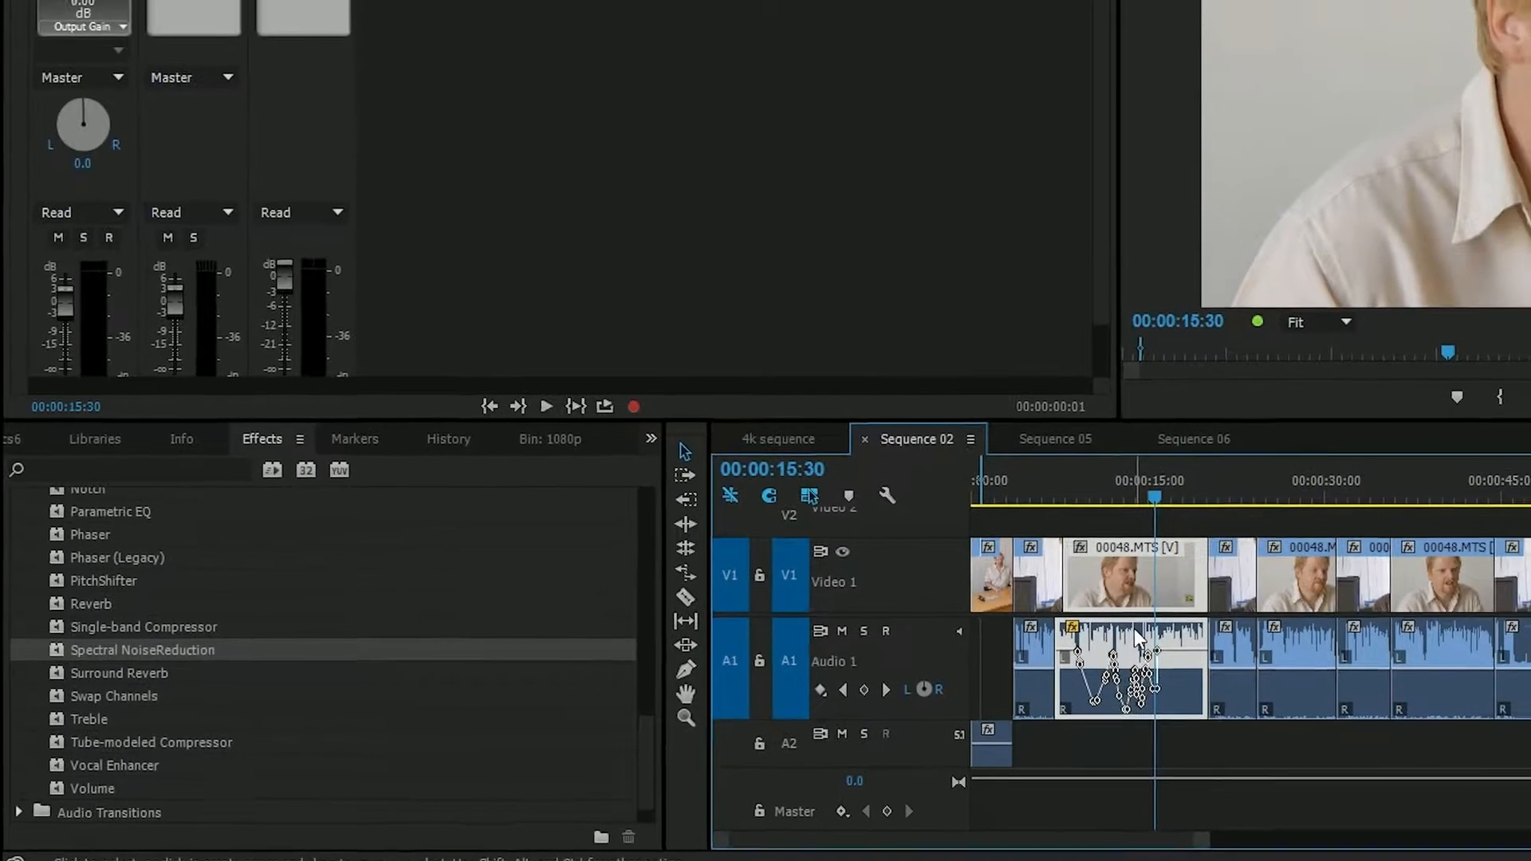
right_click(1180, 615)
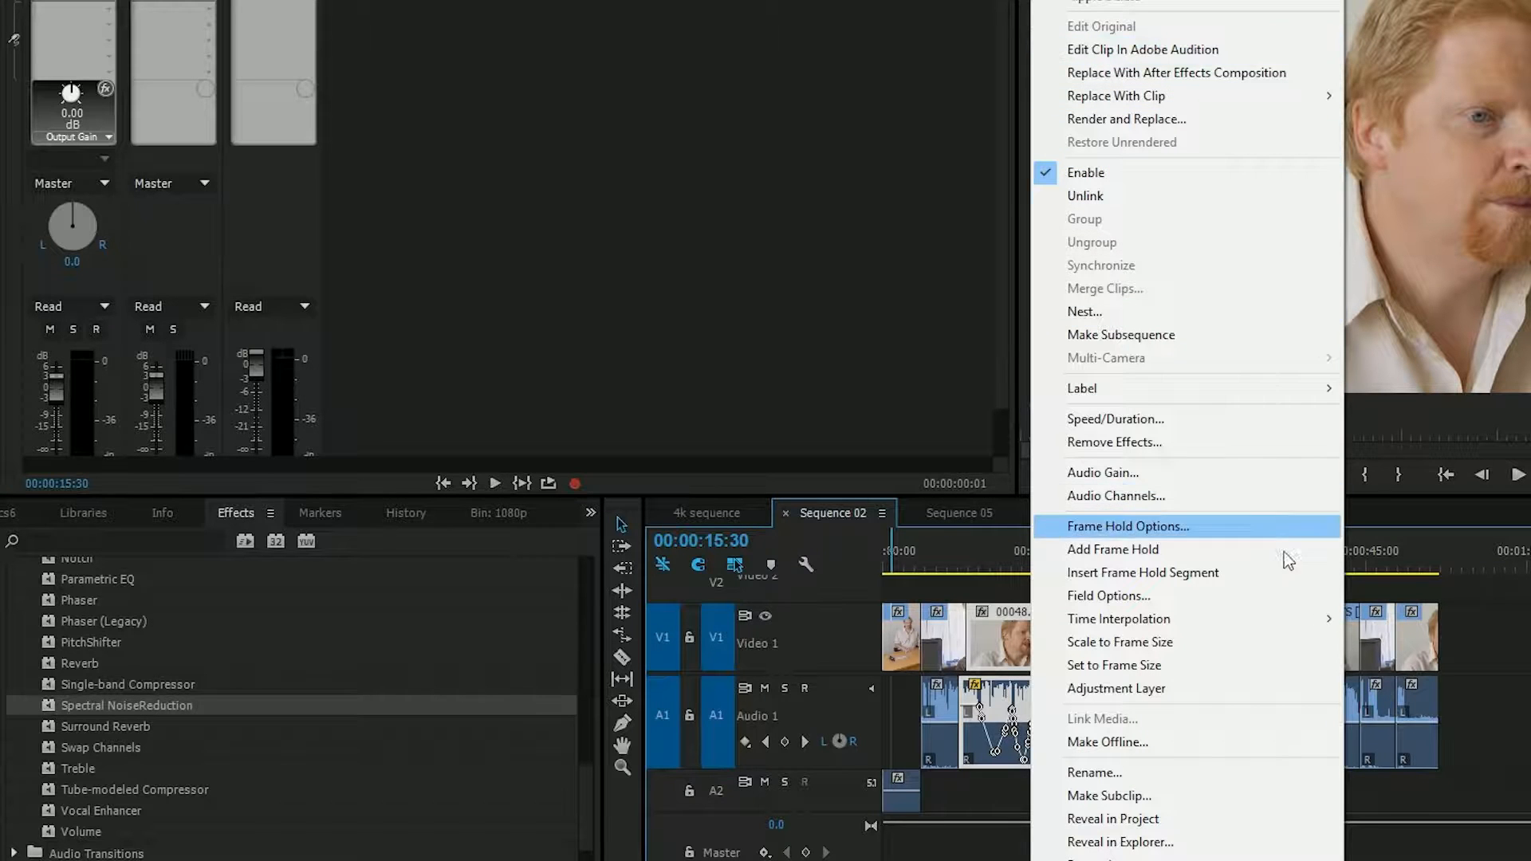
left_click(1400, 547)
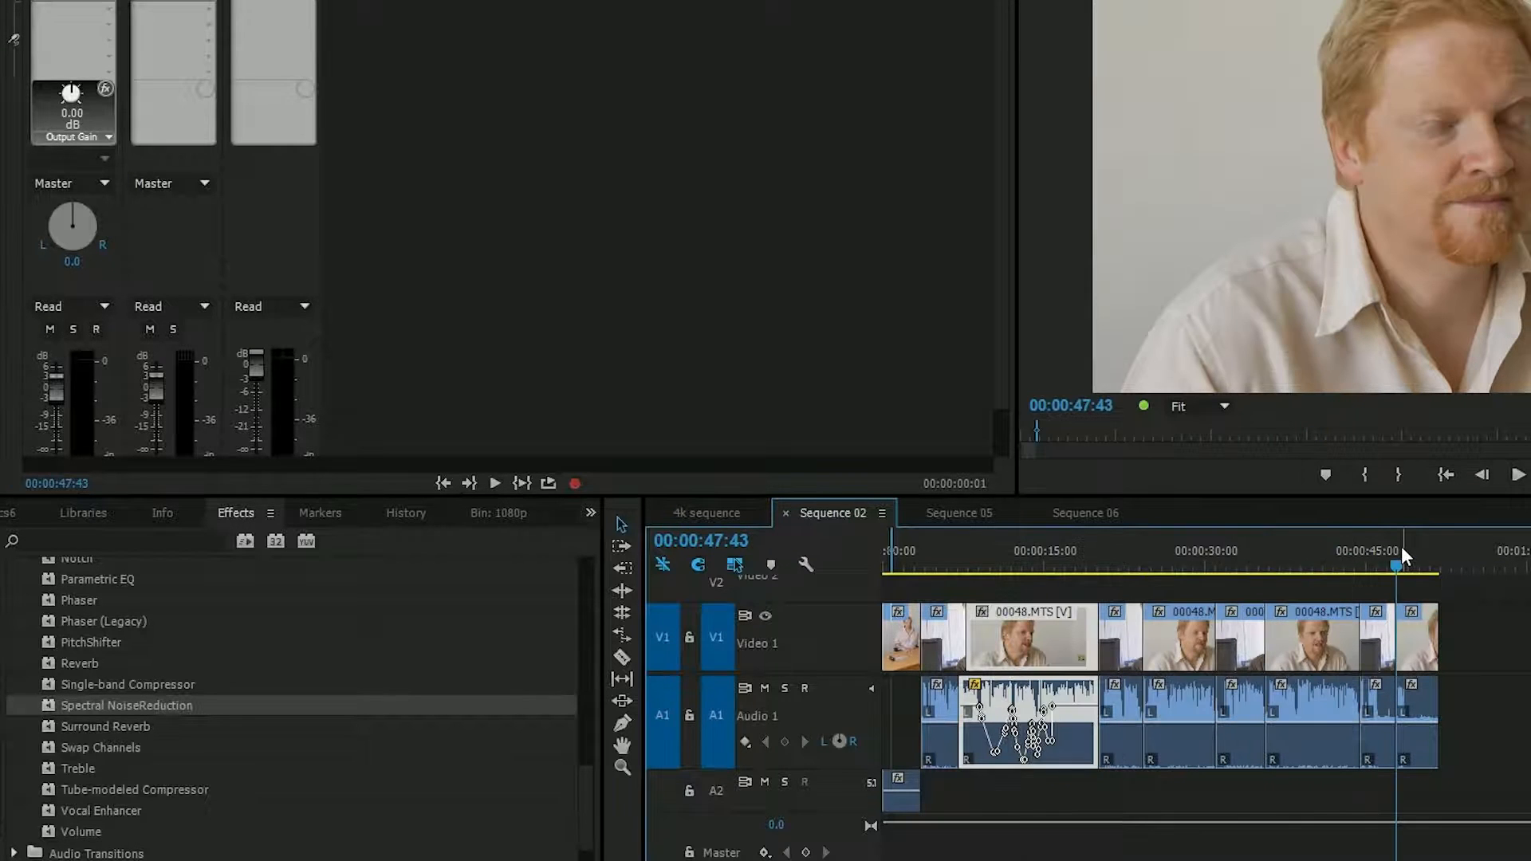
left_click(1017, 563)
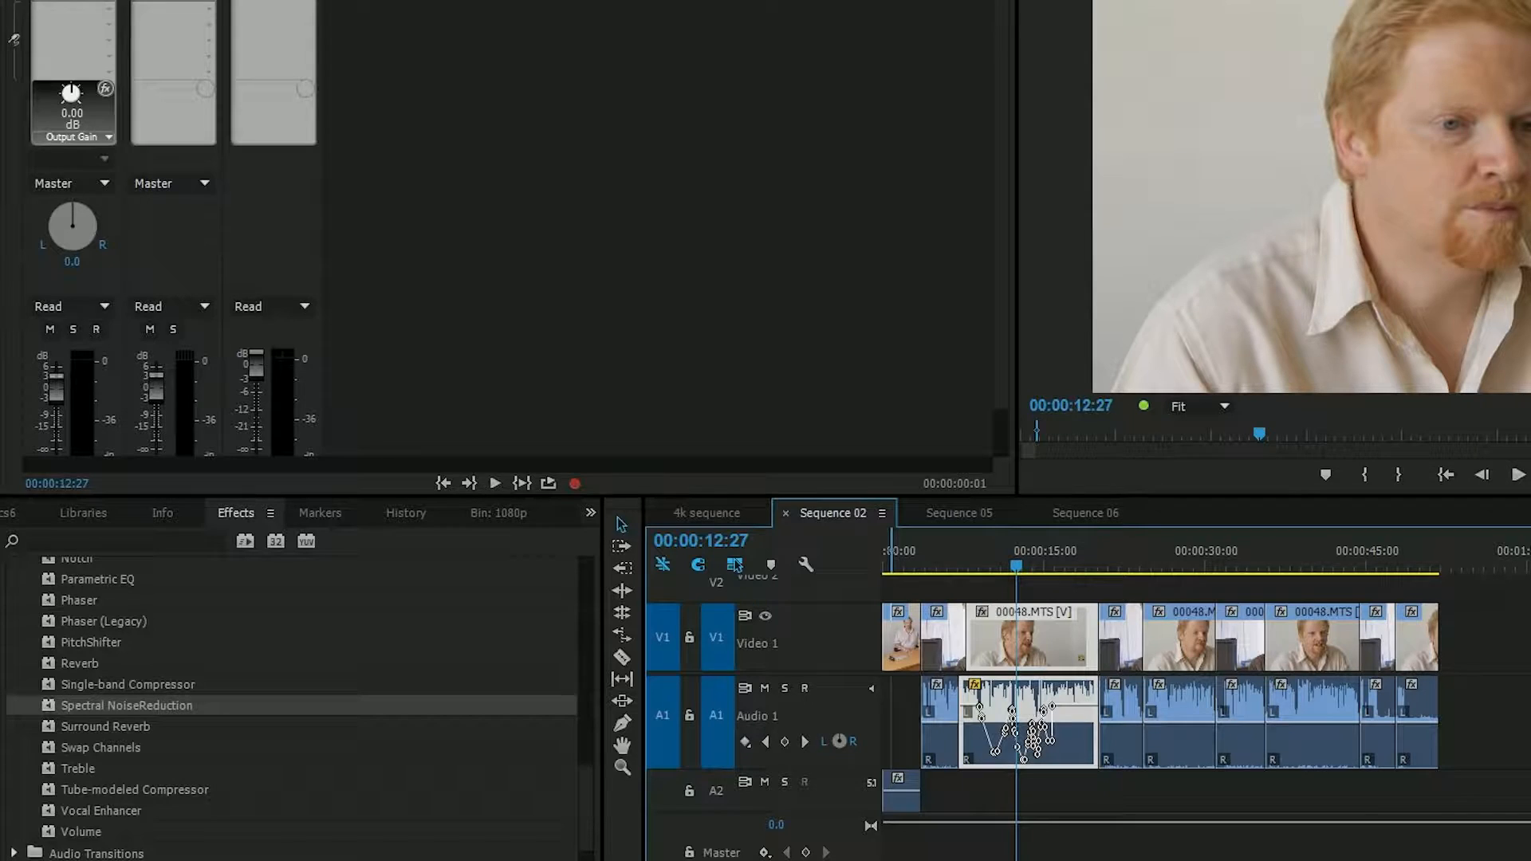
- Open the Edit in Adobe Audition settings for the whole of Sequence 02 instead of a single clip
left_click(132, 0)
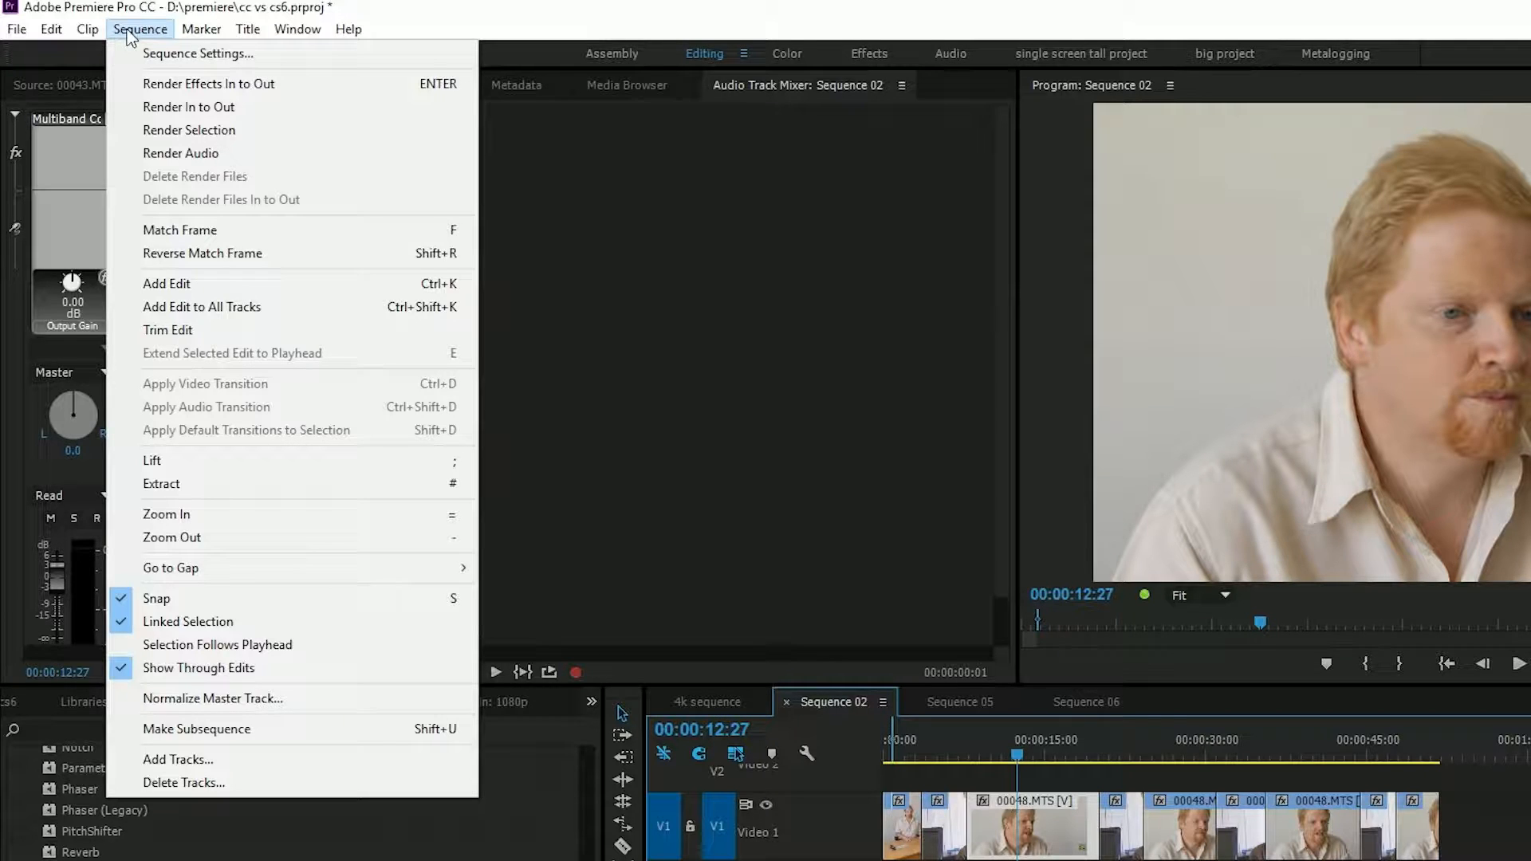
mouse_move(44, 36)
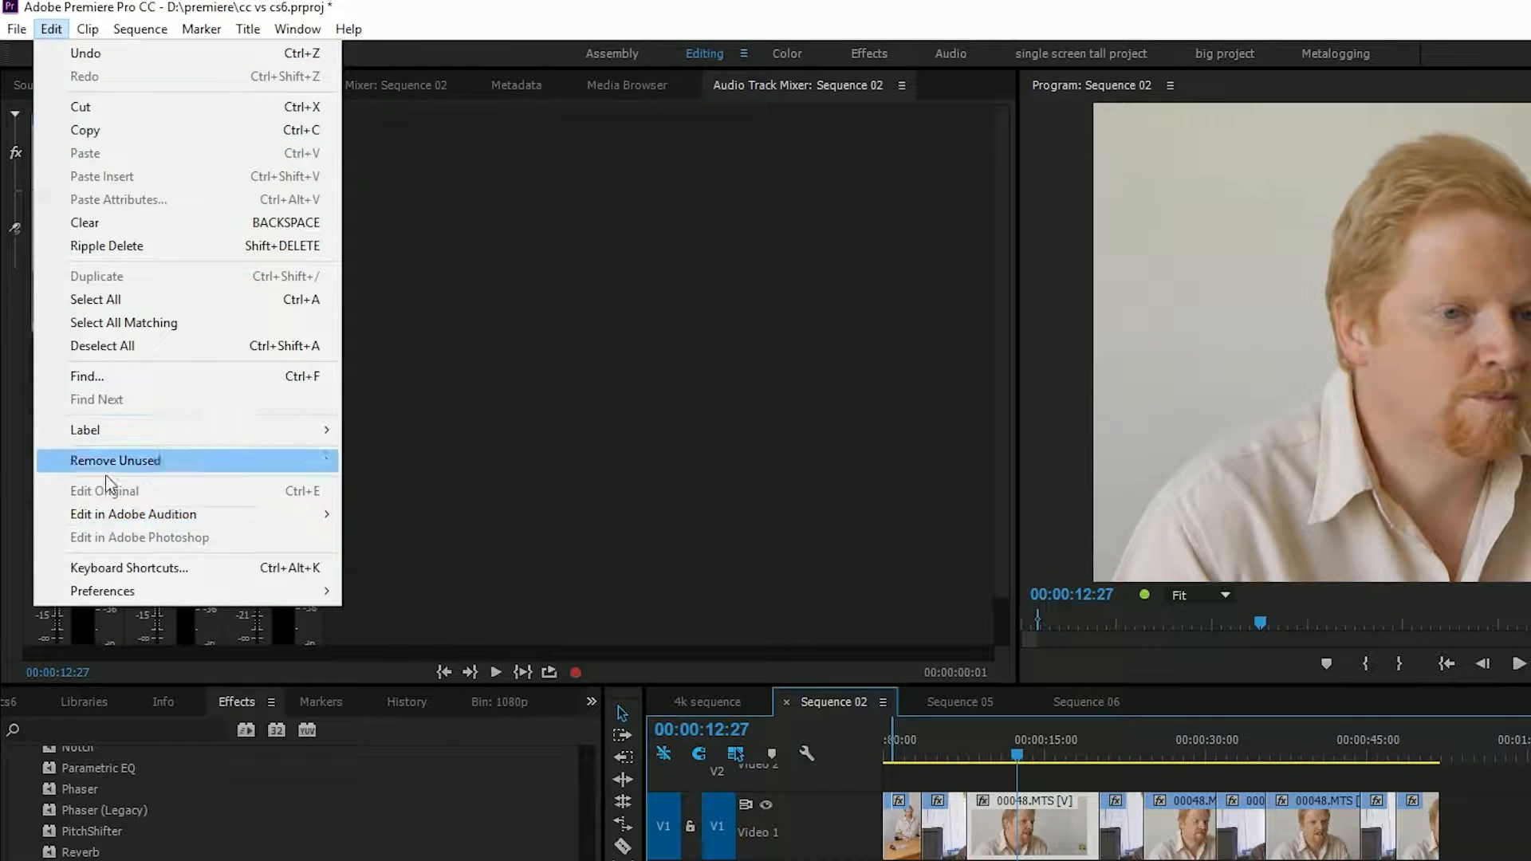
mouse_move(164, 513)
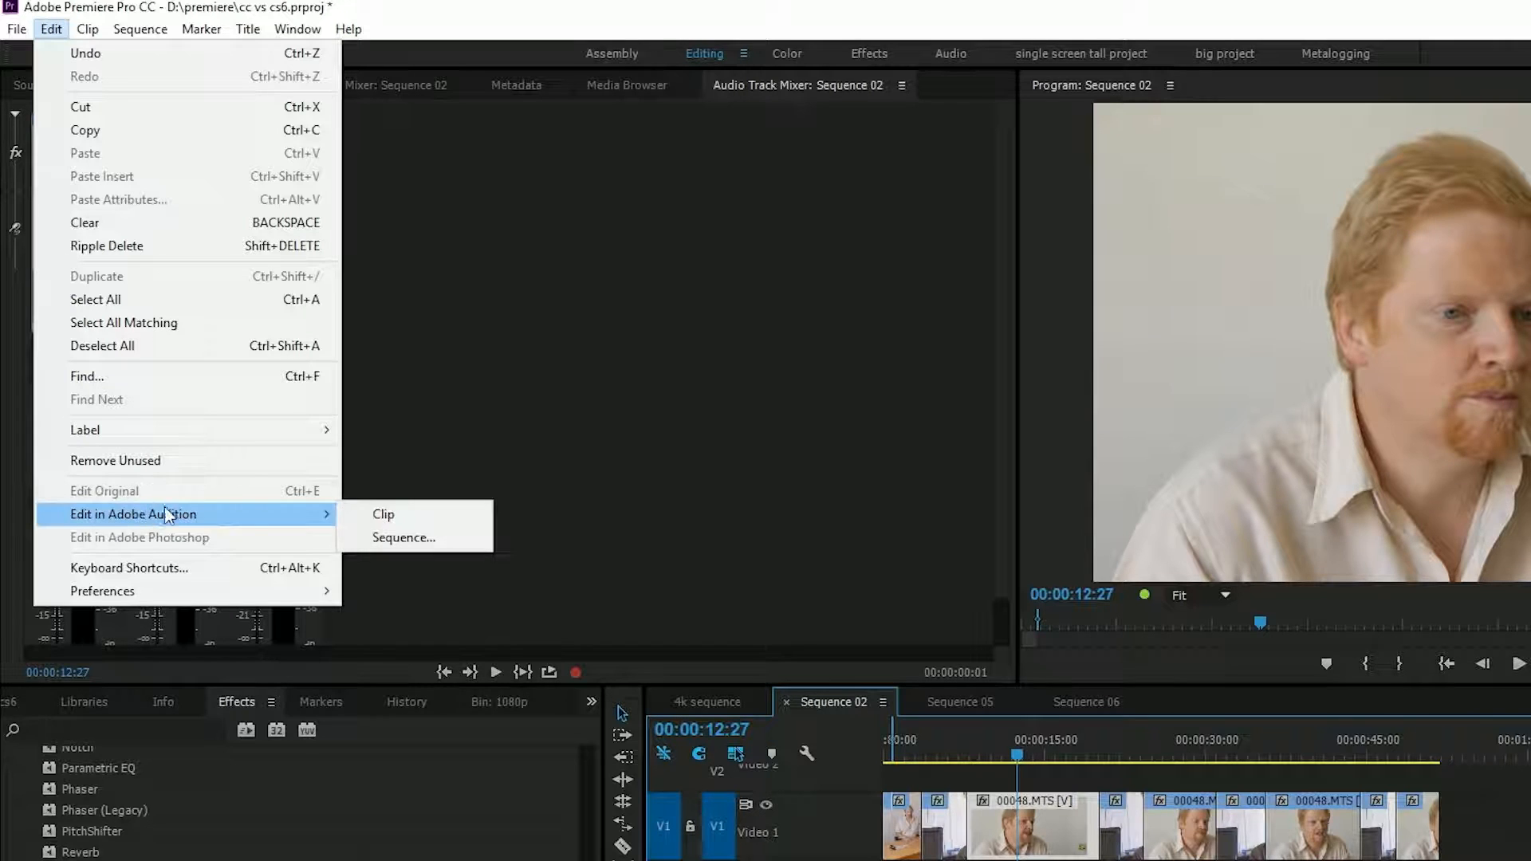
left_click(374, 535)
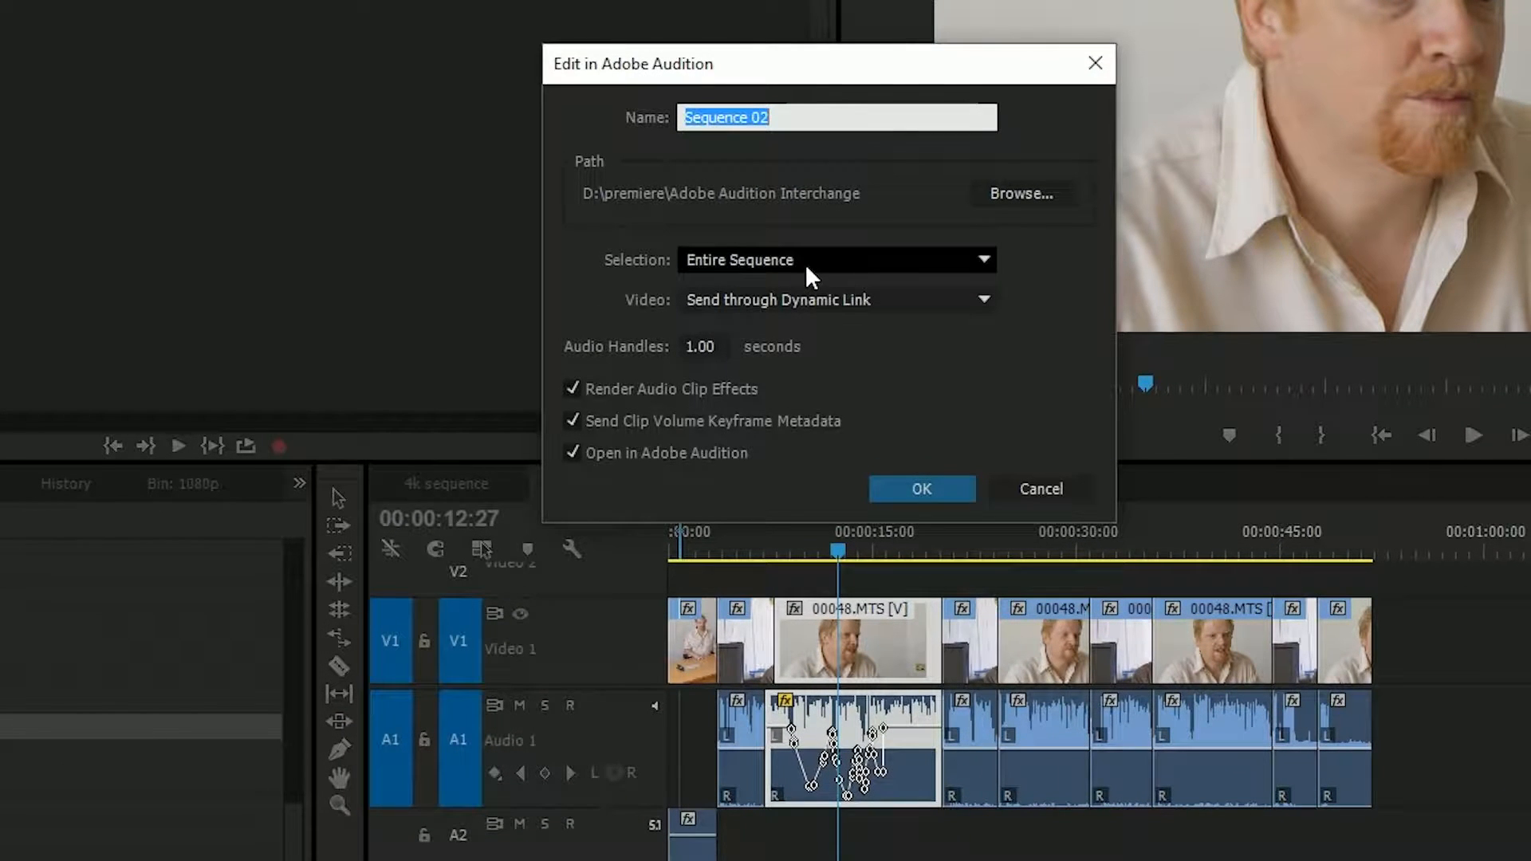
- Try Export DV Preview Video as the video option for the Audition transfer, and switch it back to Send through Dynamic Link
left_click(779, 298)
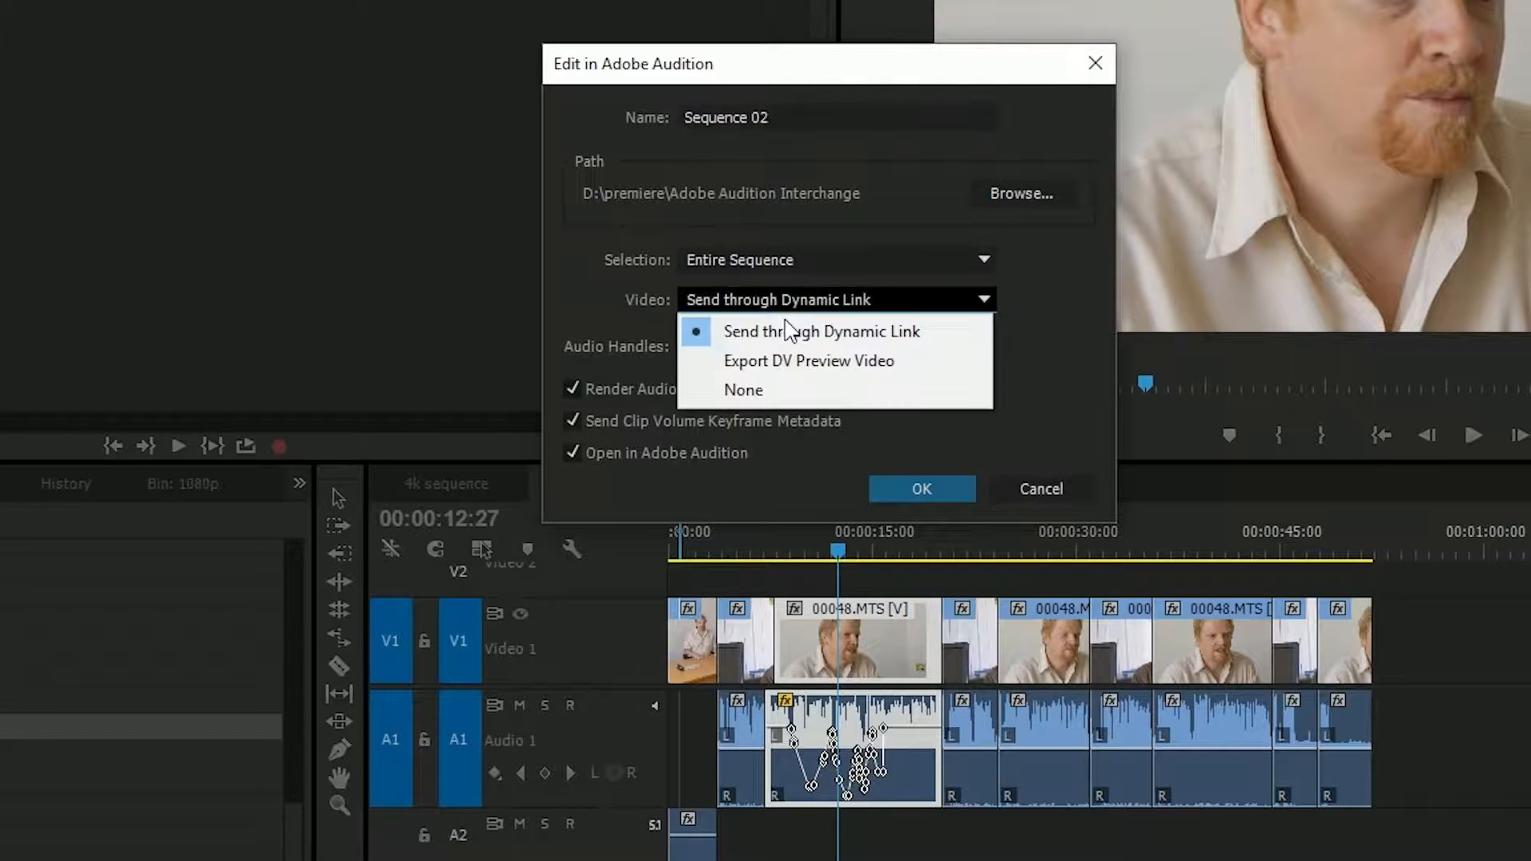
left_click(775, 365)
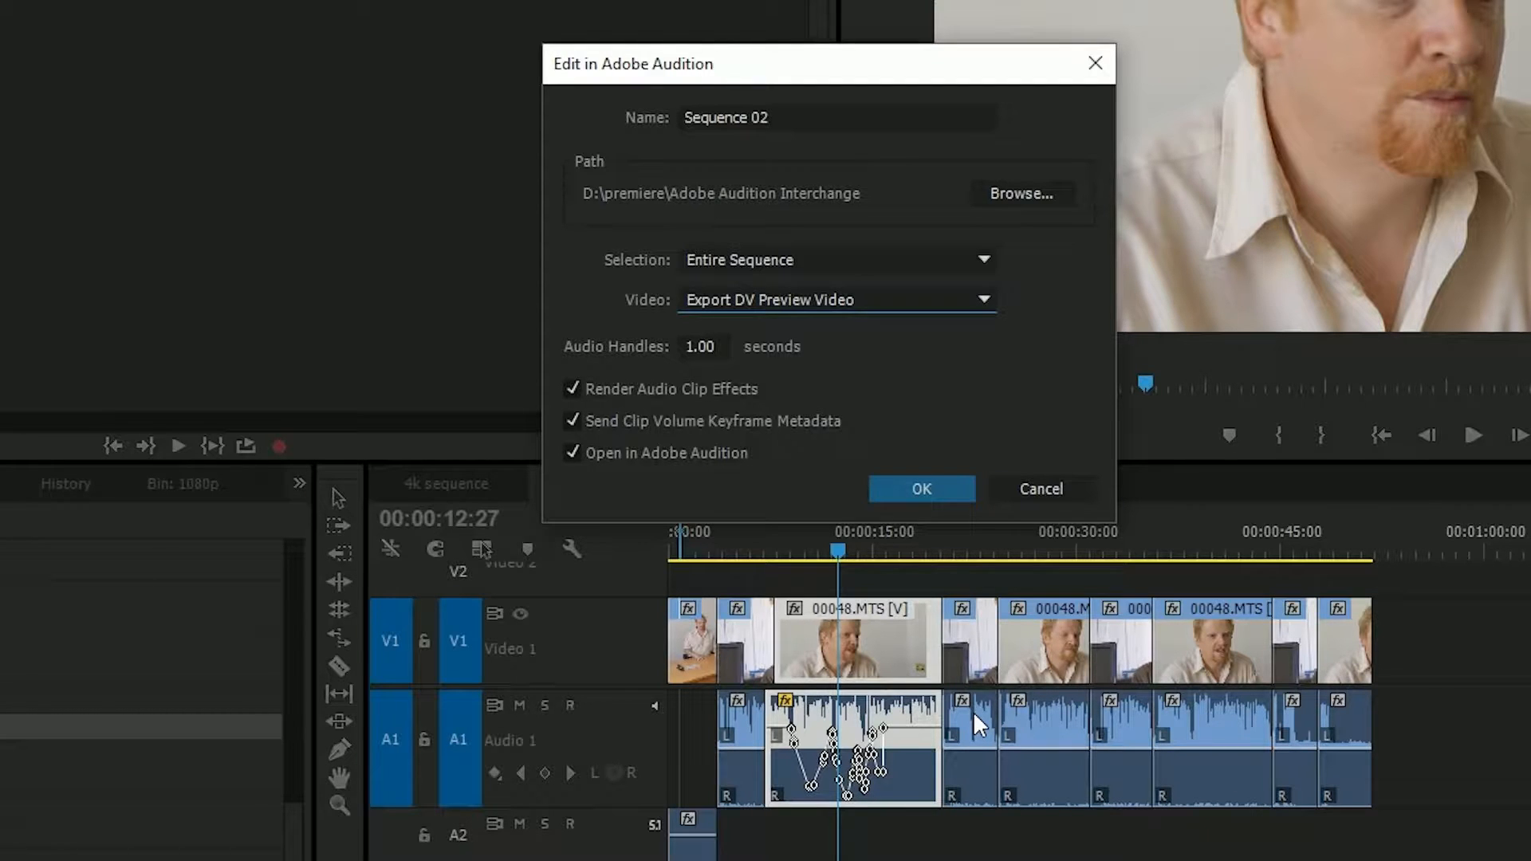
left_click(798, 301)
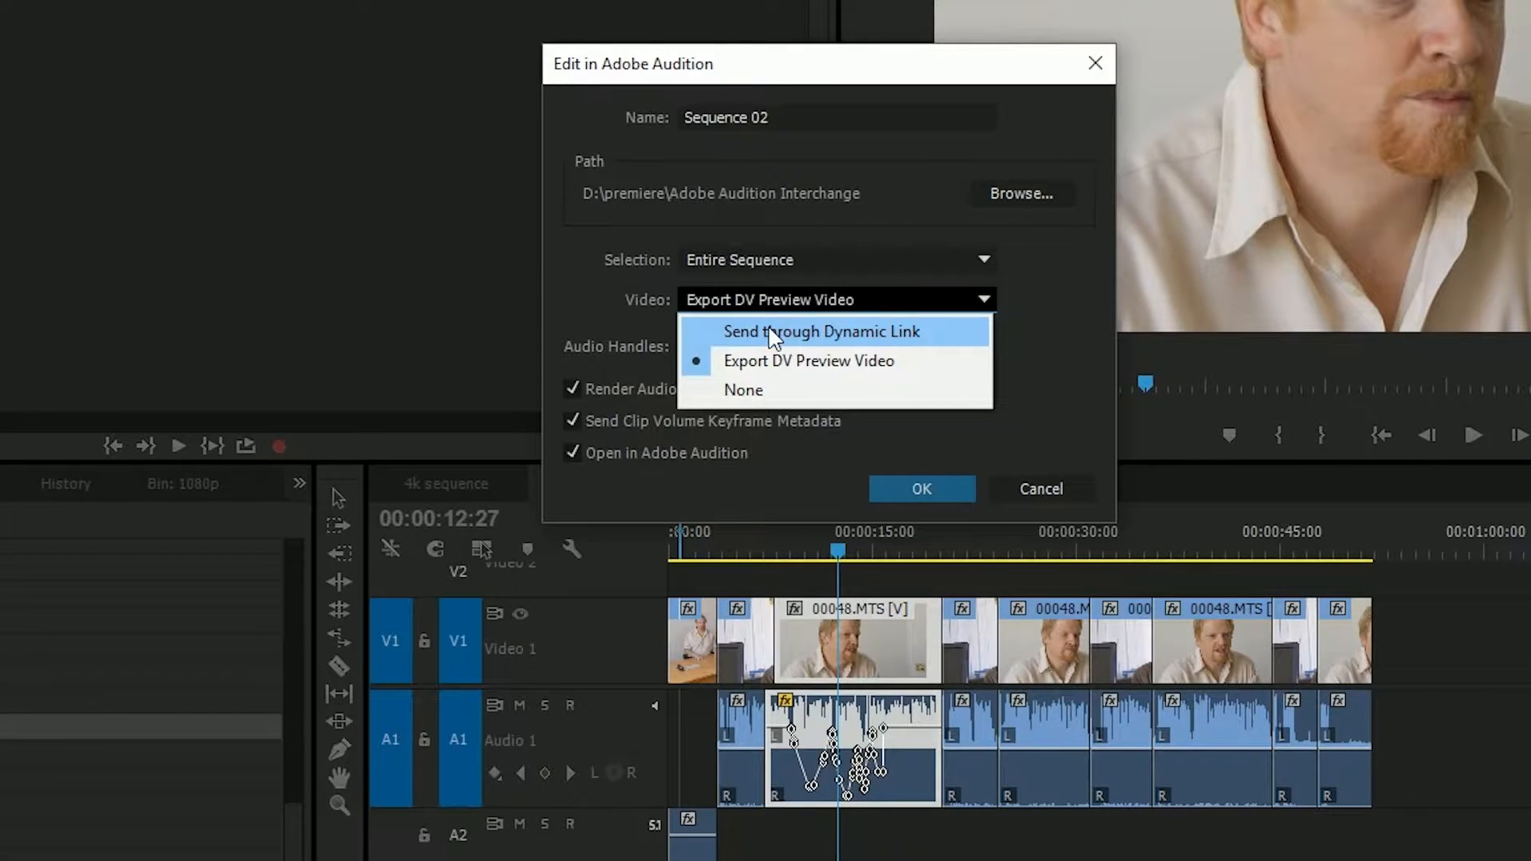
left_click(773, 333)
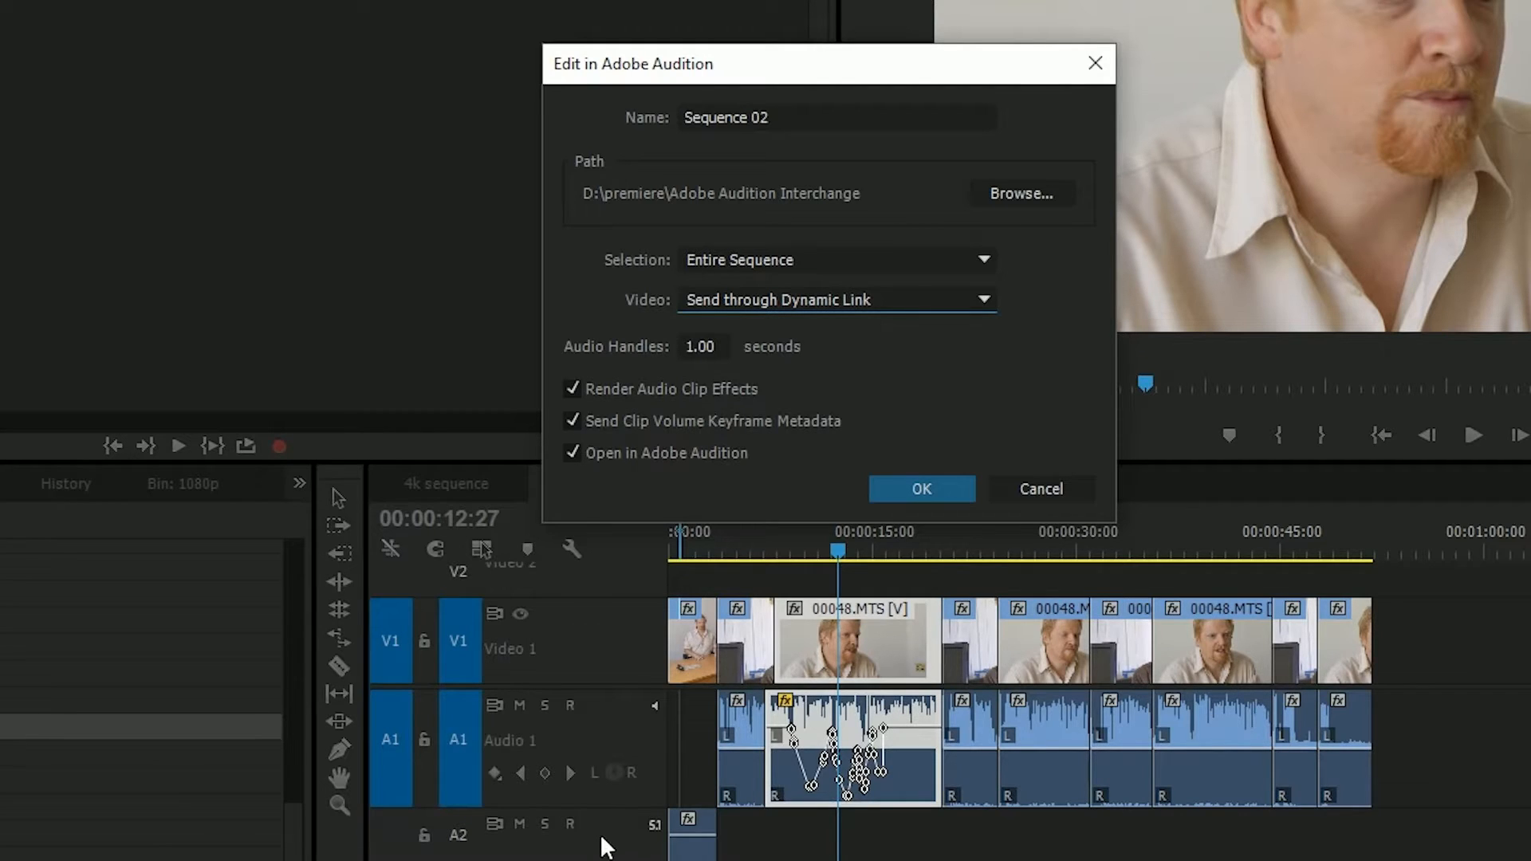
left_click(746, 301)
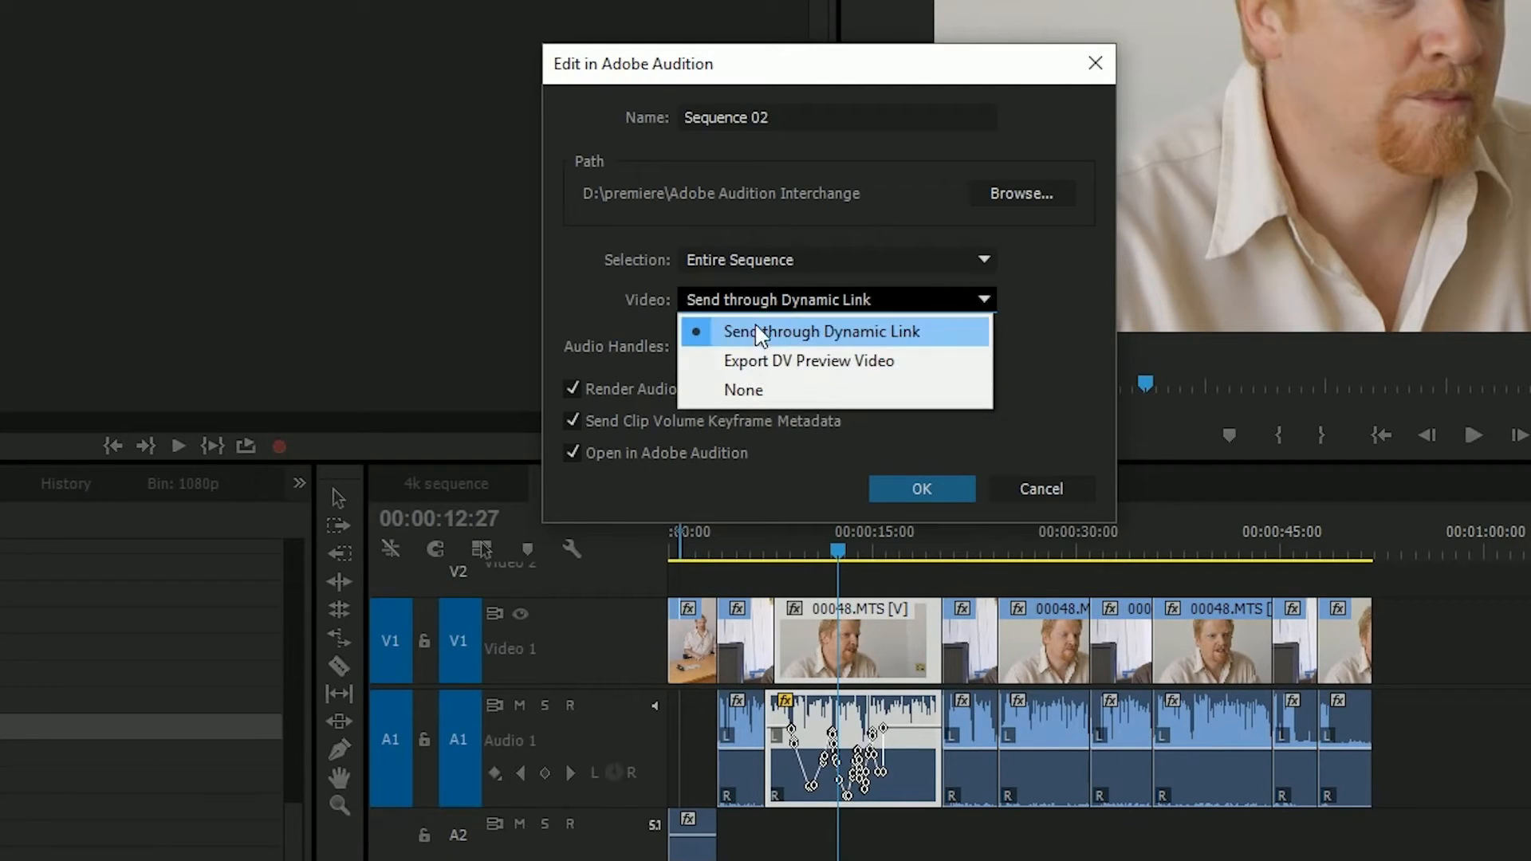